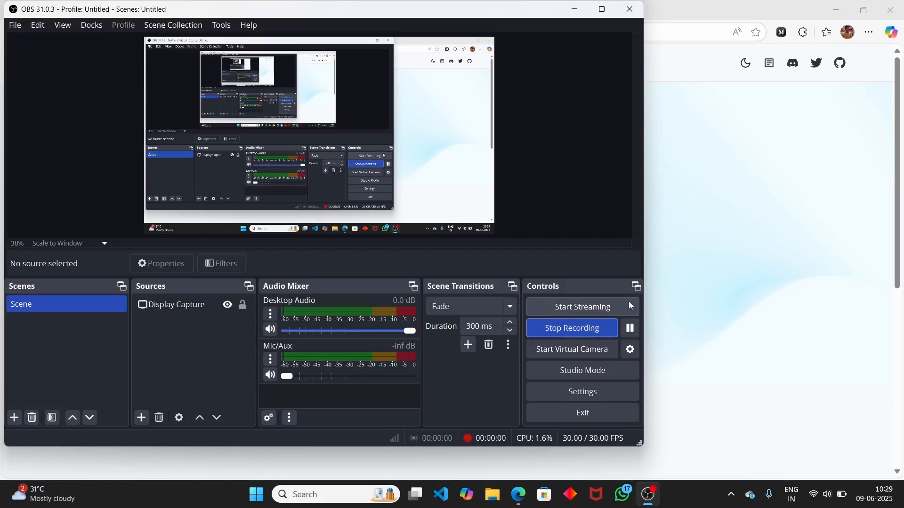
- Bring up the nanobrowser.ai homepage, scroll through it and highlight its subtitle
left_click(693, 299)
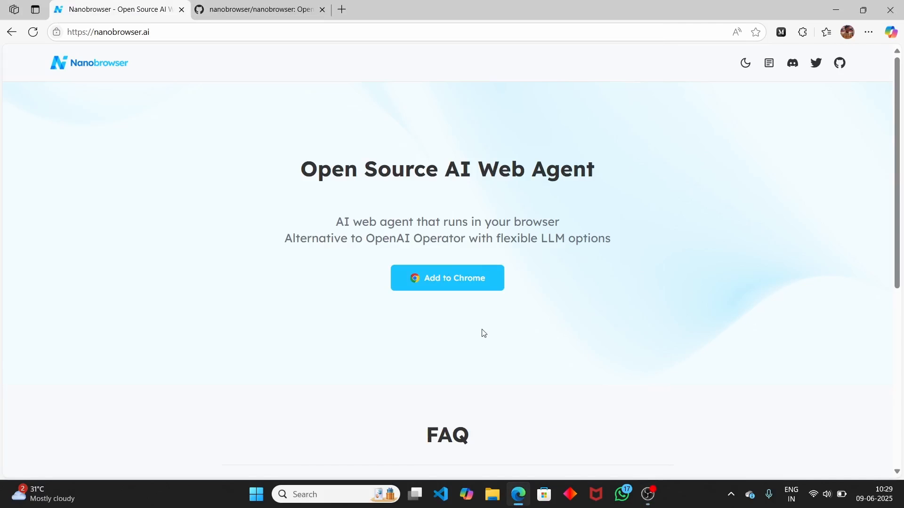
scroll(254, 269, "down", 5)
scroll(254, 267, "up", 5)
left_click_drag(335, 220, 643, 257)
left_click(226, 299)
scroll(226, 299, "down", 1)
- Select the site address, then switch to the nanobrowser GitHub repository tab
left_click(164, 36)
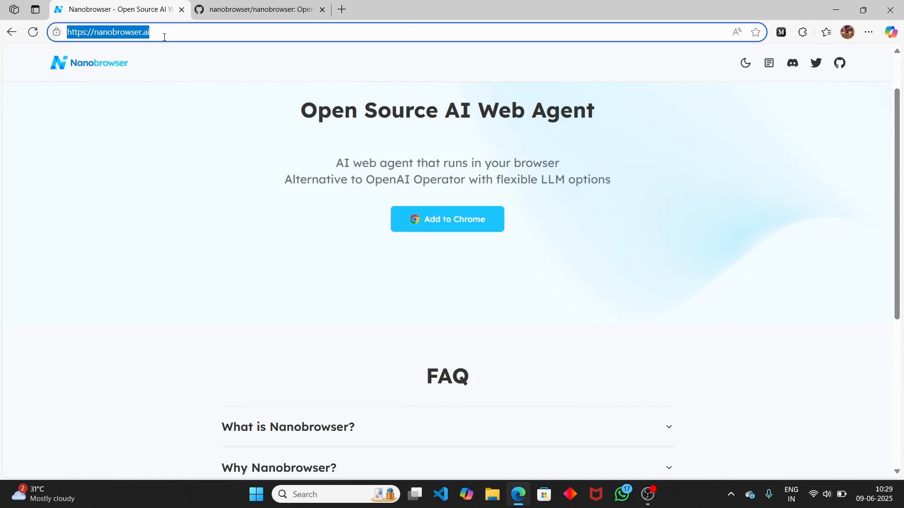
left_click(147, 251)
scroll(157, 251, "down", 3)
scroll(160, 250, "up", 5)
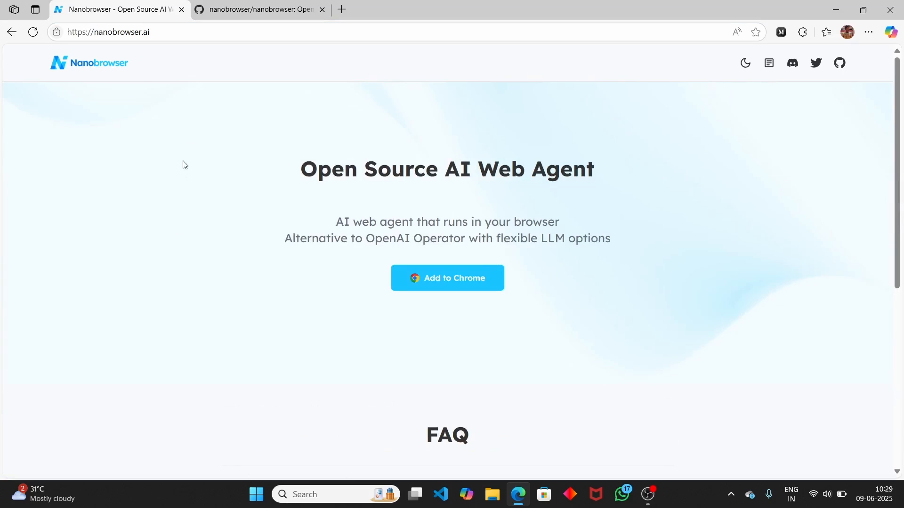
left_click(266, 9)
- Star the nanobrowser GitHub repository
scroll(166, 262, "down", 1)
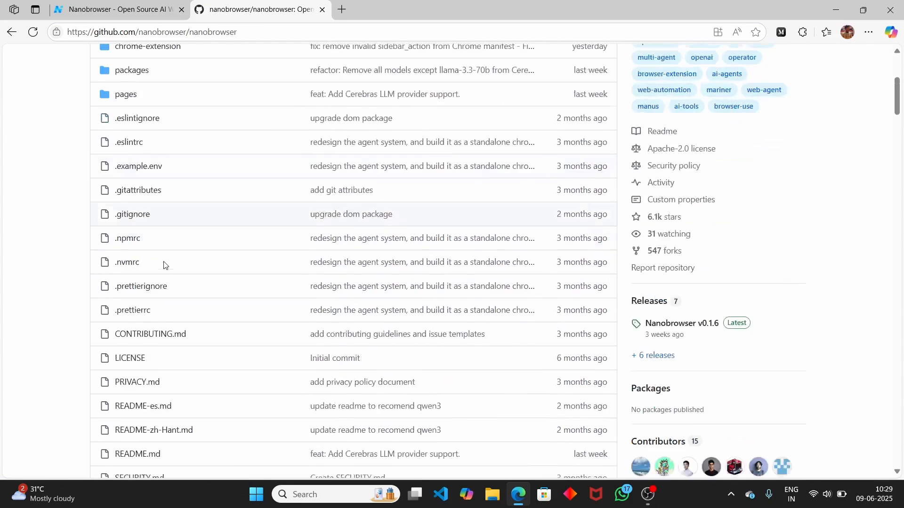
scroll(164, 265, "up", 5)
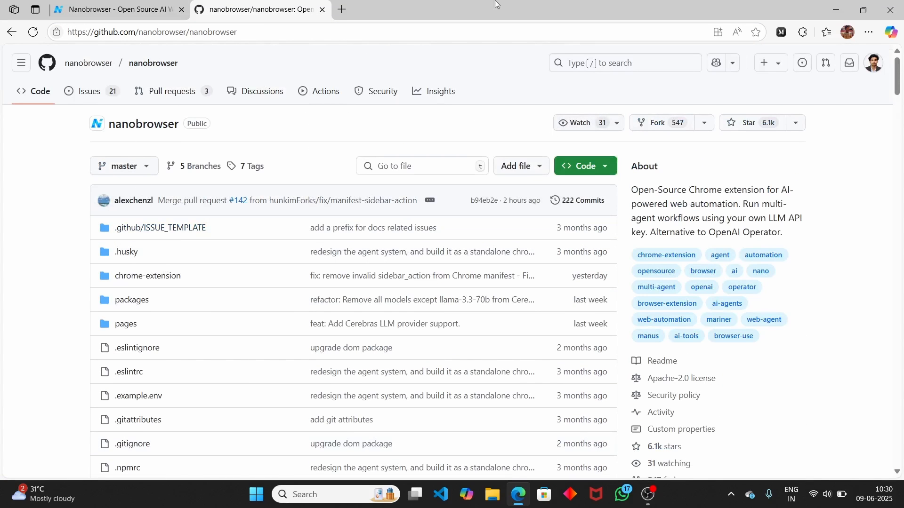
left_click(765, 123)
- Scroll through the repository's file list and return to the nanobrowser.ai tab
scroll(452, 252, "down", 1)
scroll(452, 253, "down", 1)
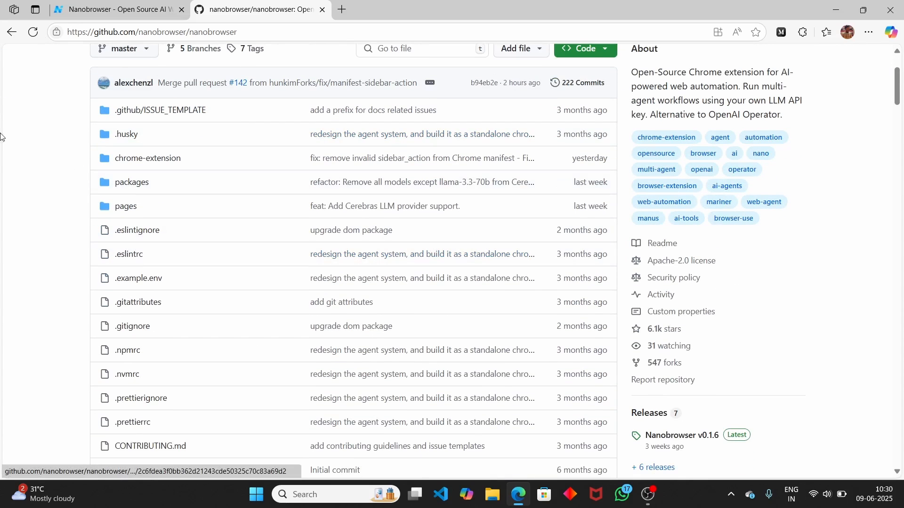
scroll(109, 177, "down", 3)
scroll(111, 177, "up", 5)
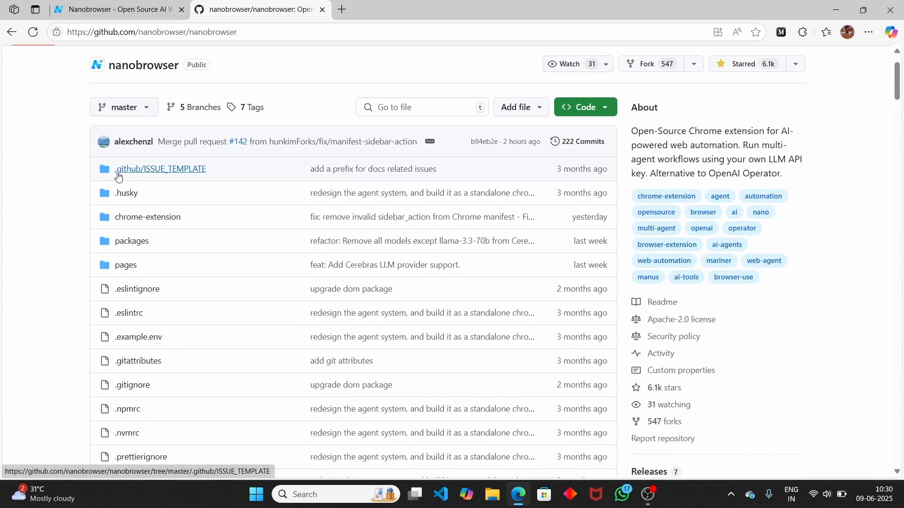
left_click(128, 16)
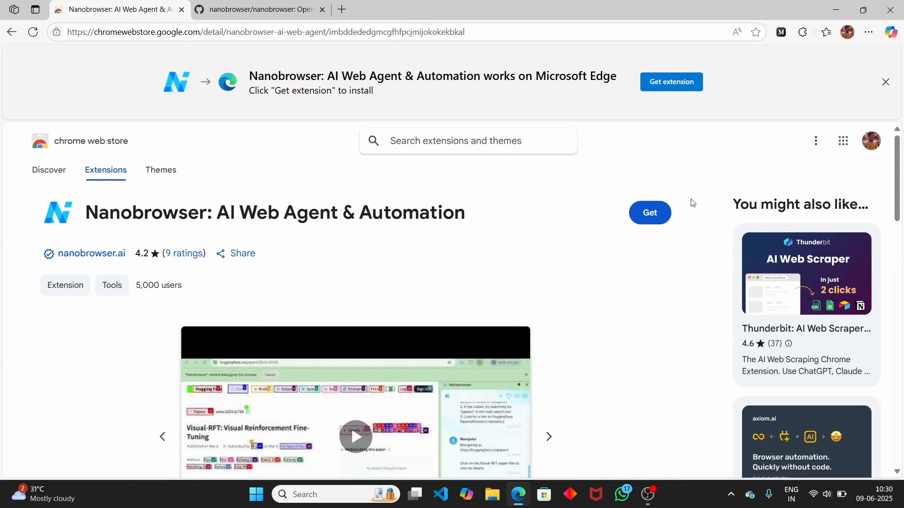
- Add the Nanobrowser extension to Edge from its Chrome Web Store listing
left_click(645, 213)
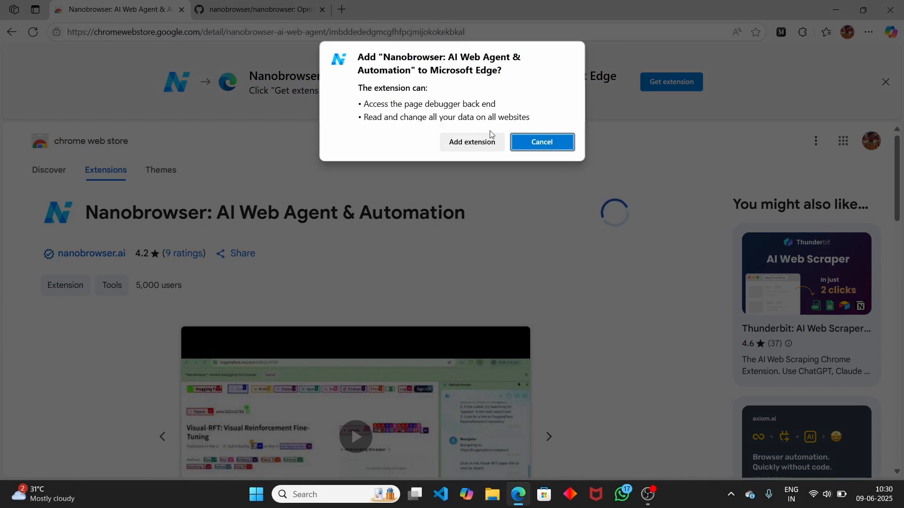
left_click(477, 143)
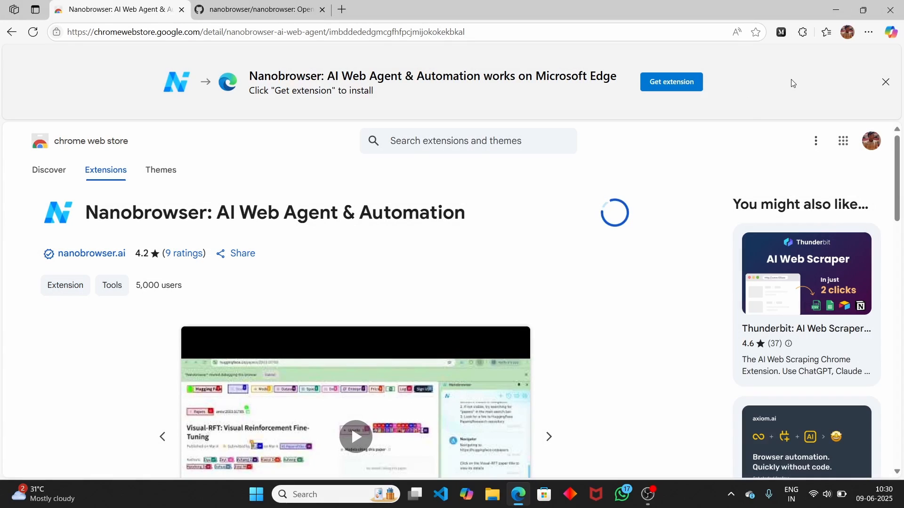
scroll(597, 240, "down", 3)
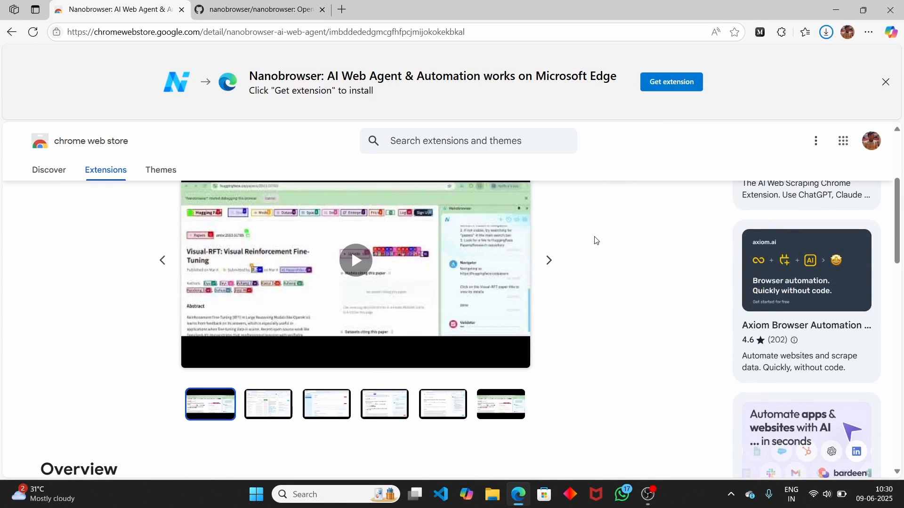
scroll(596, 240, "down", 6)
- Open Nanobrowser in the side panel from the Extensions menu
scroll(596, 239, "up", 3)
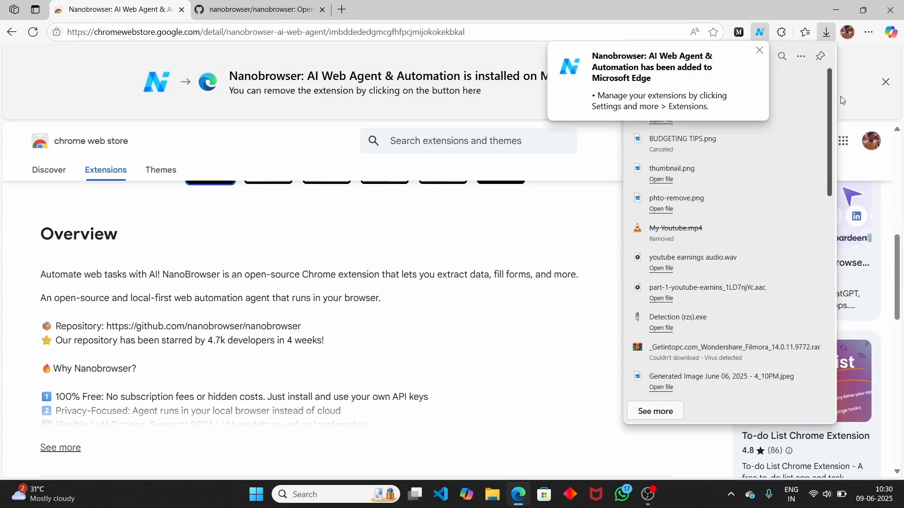
scroll(624, 240, "up", 6)
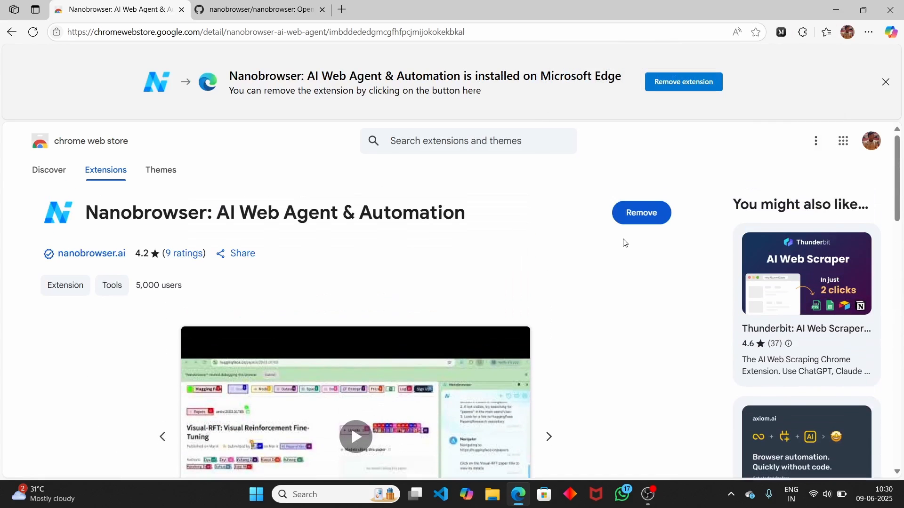
left_click(803, 32)
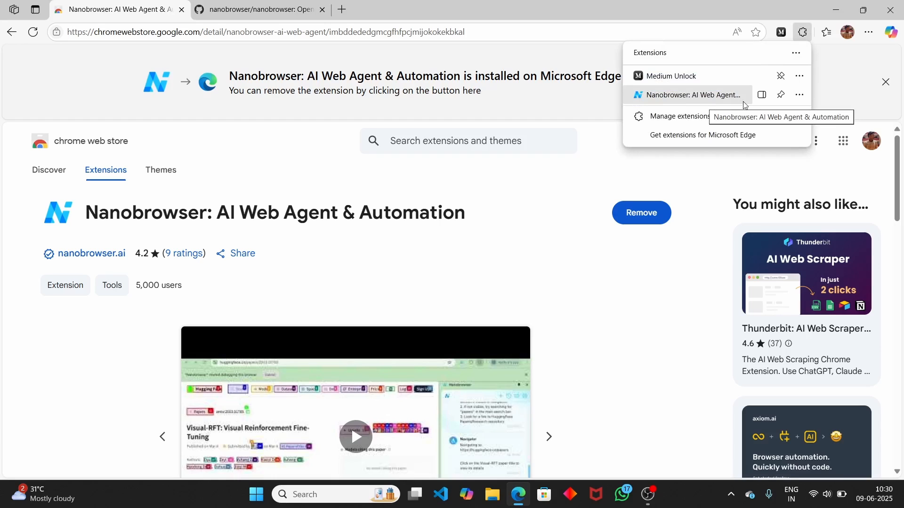
left_click(721, 96)
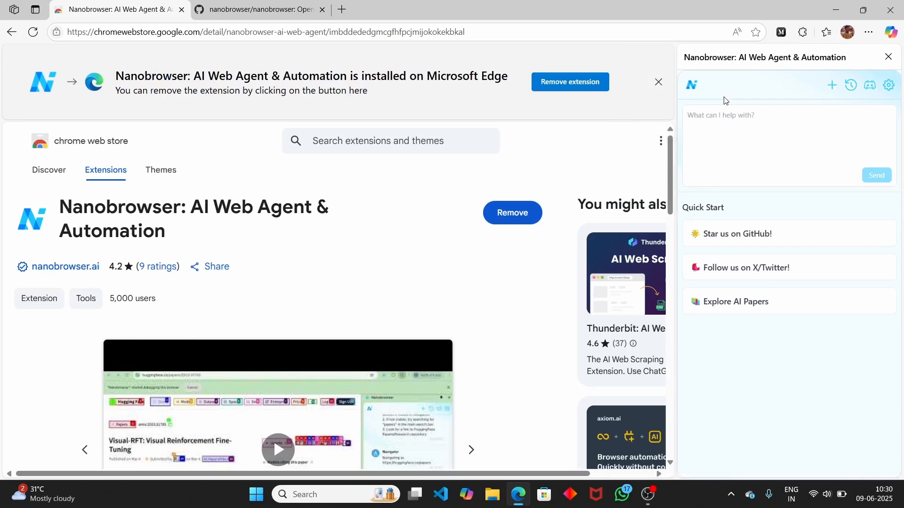
- Open Nanobrowser's settings from the side panel gear, landing on the empty Models page
left_click(718, 120)
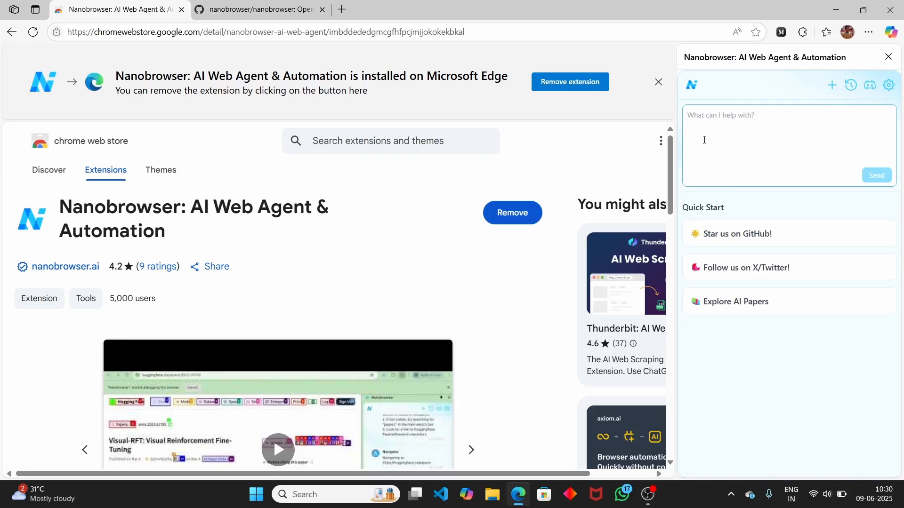
left_click(890, 91)
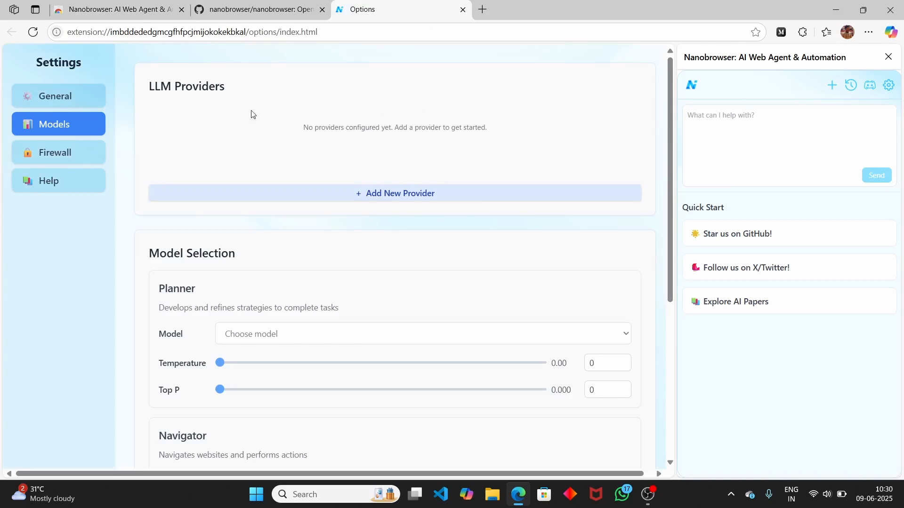
- Scroll through the Models settings page to review the LLM provider section
double_click(185, 131)
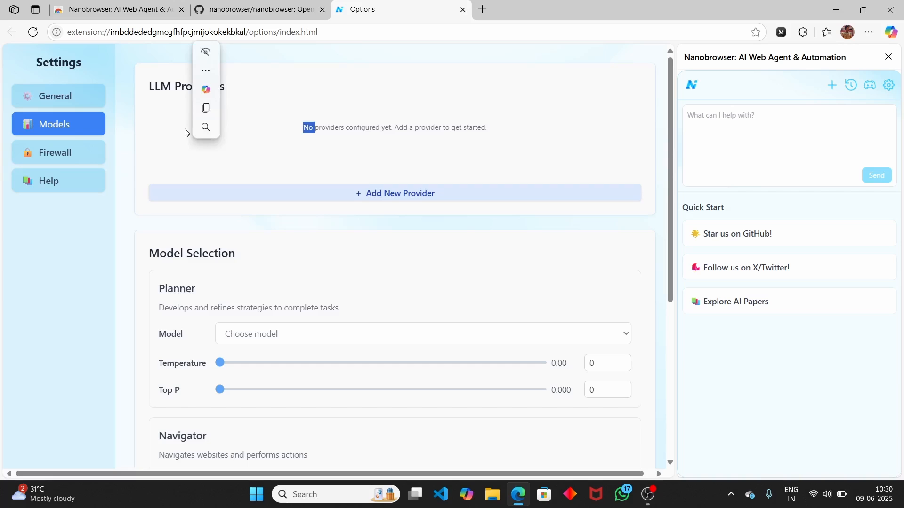
left_click(556, 127)
scroll(575, 119, "down", 2)
scroll(574, 123, "up", 1)
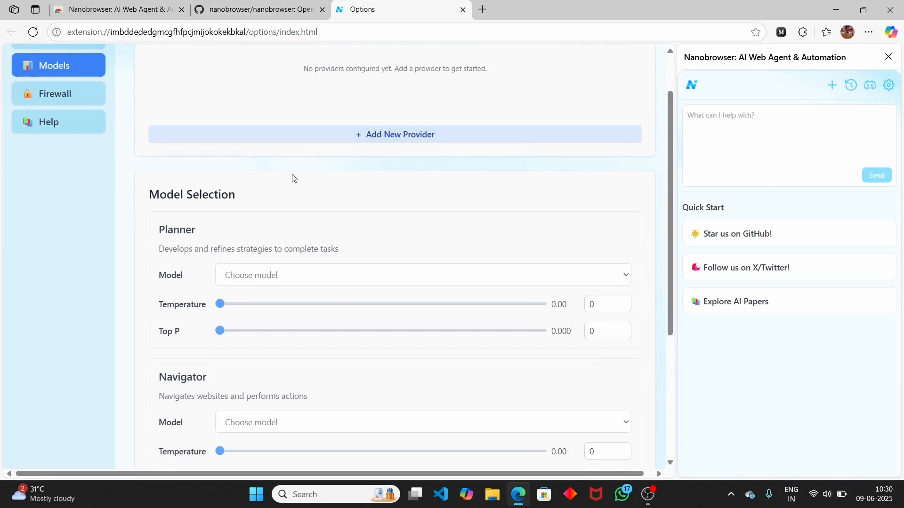
scroll(292, 193, "down", 1)
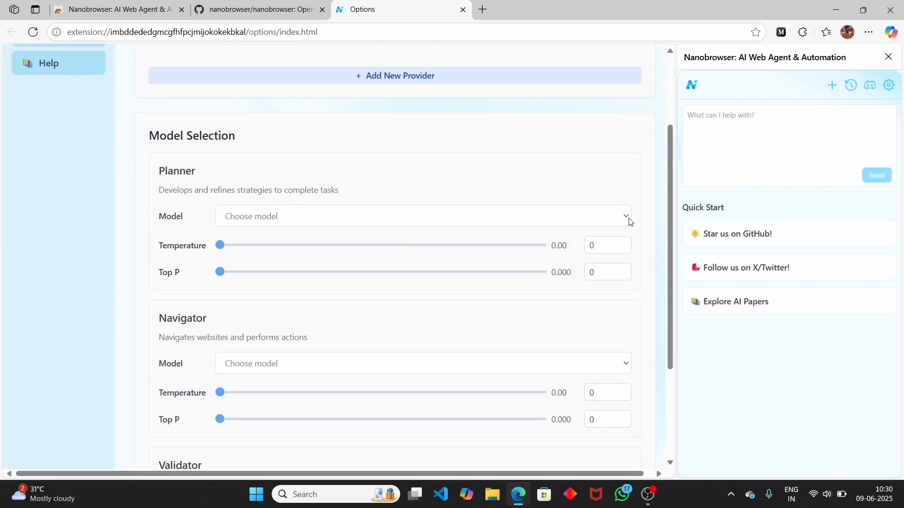
scroll(496, 228, "down", 3)
scroll(497, 228, "up", 6)
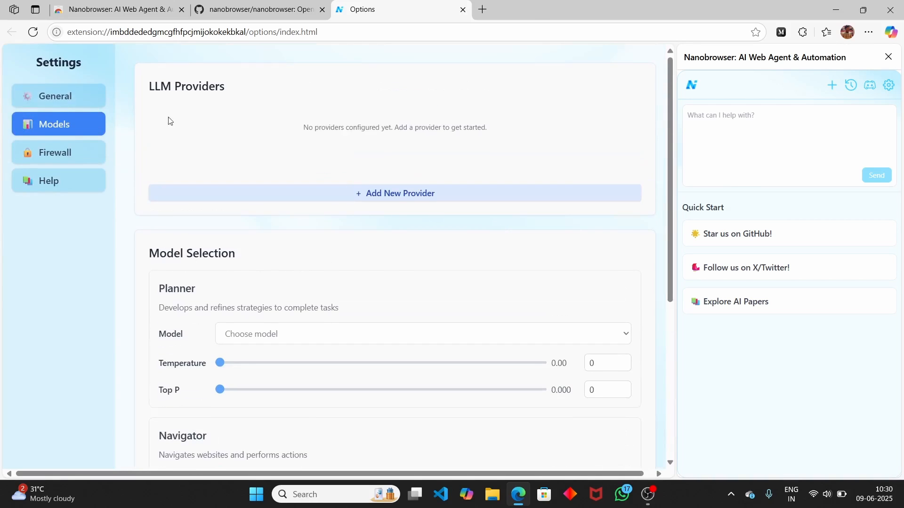
- Add Gemini as a new LLM provider and open a new browser tab
left_click(385, 196)
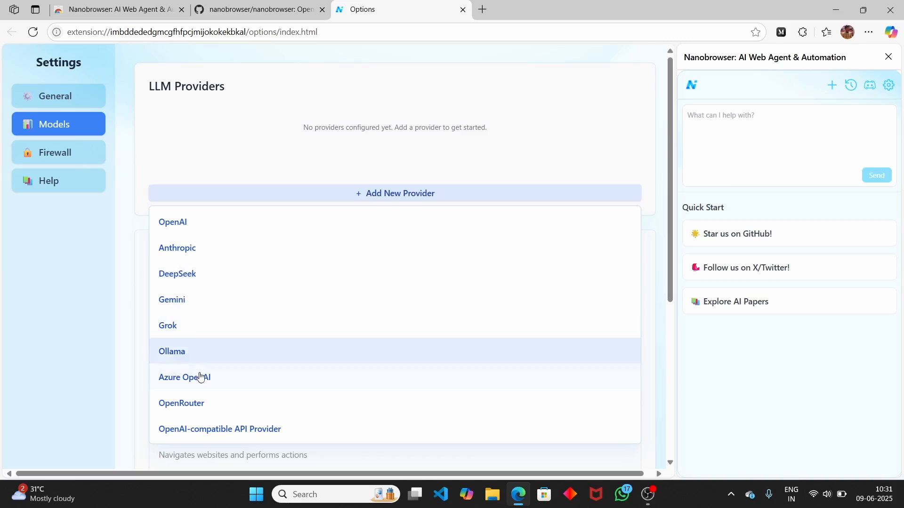
left_click(188, 301)
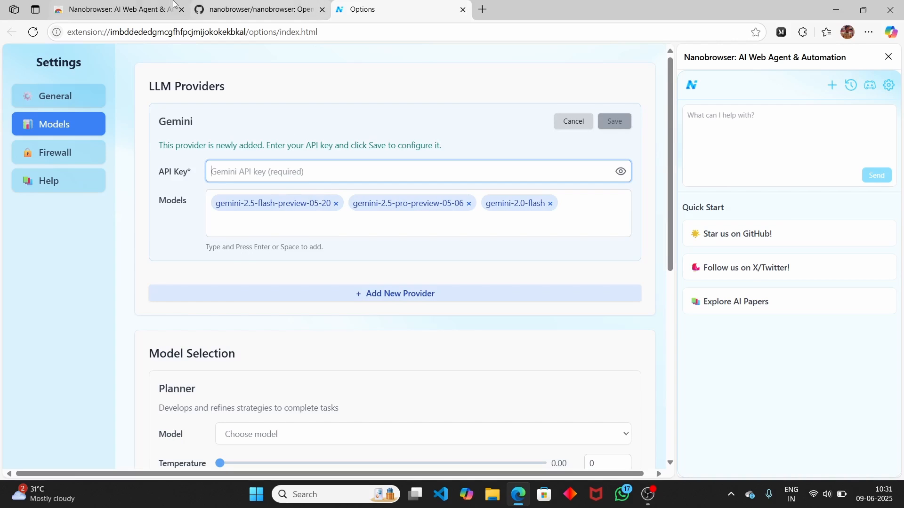
left_click(482, 10)
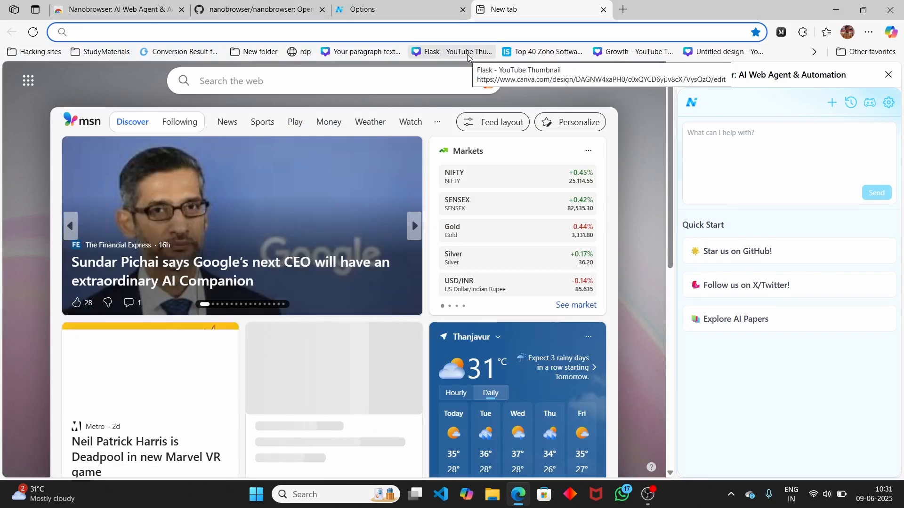
- Go to Google AI Studio from the address bar and close the Nanobrowser side panel
type("ait")
key("BackSpace")
type("st")
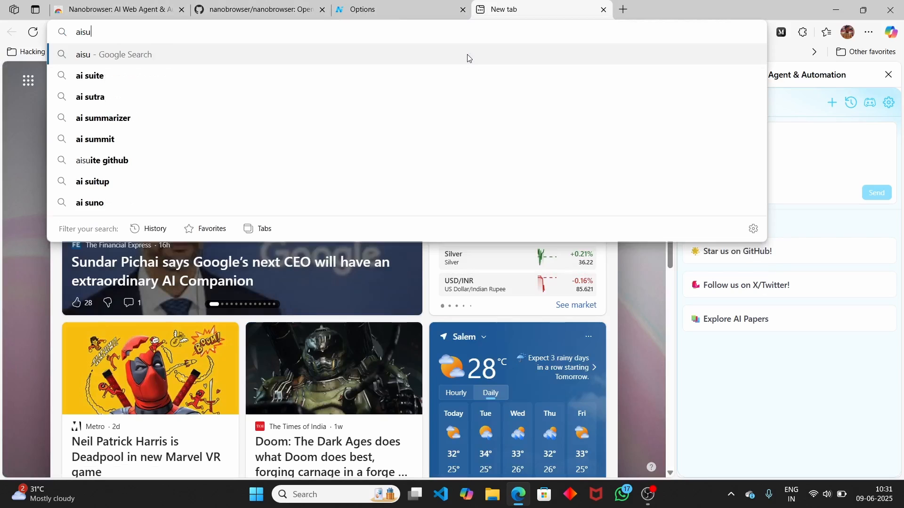
key("Return")
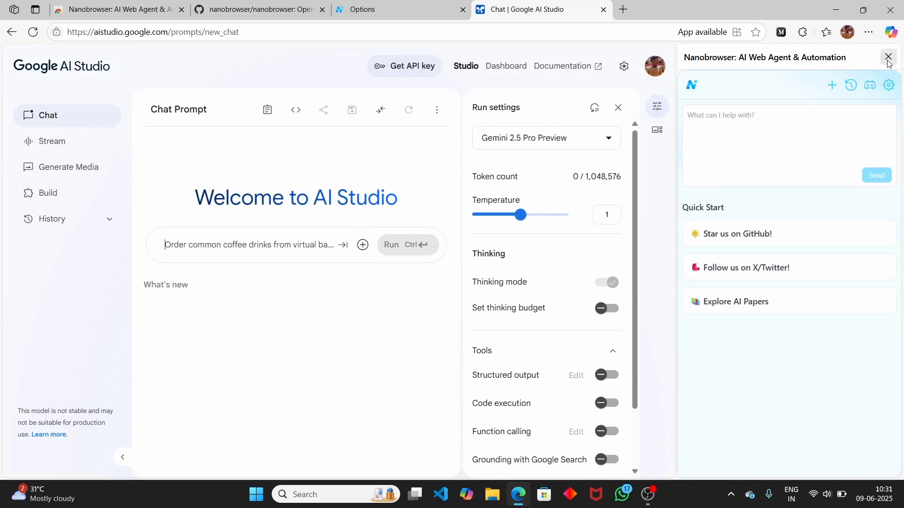
left_click(889, 60)
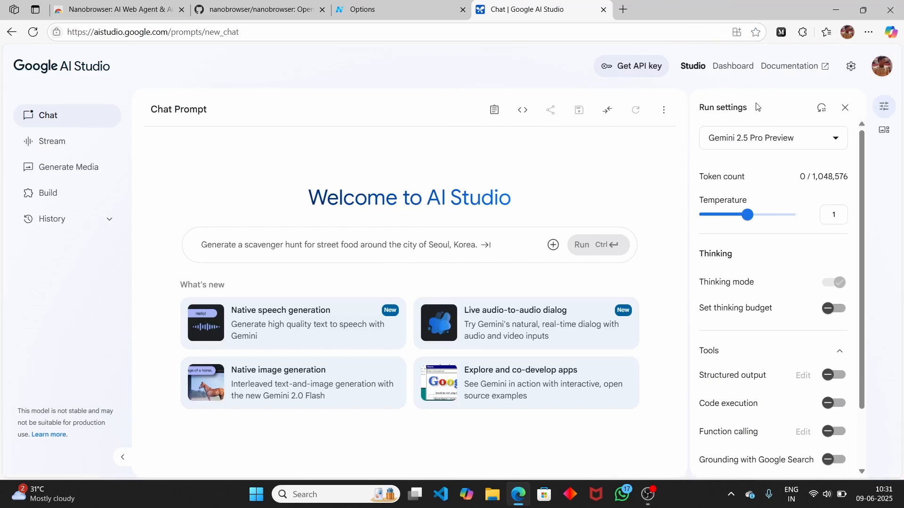
- Create a Gemini API key in the existing Gemini API project, copy it, and return to Options
left_click(620, 70)
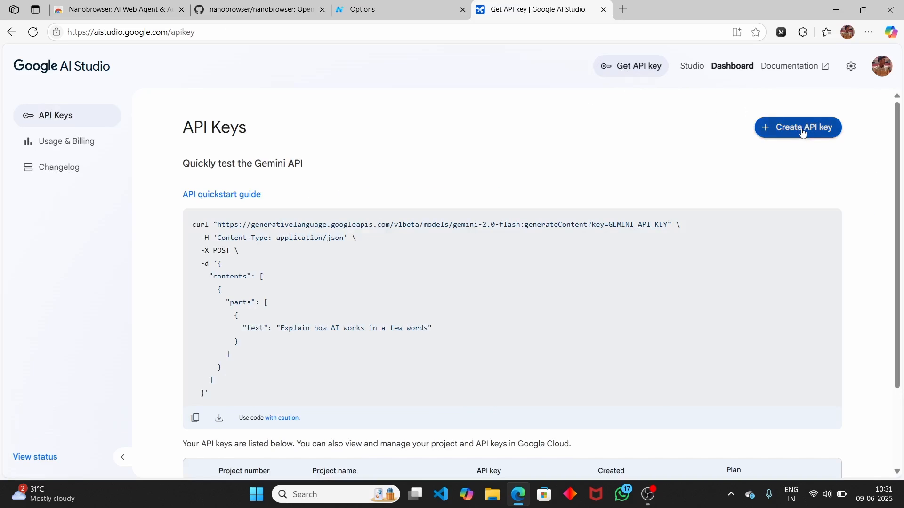
left_click(801, 128)
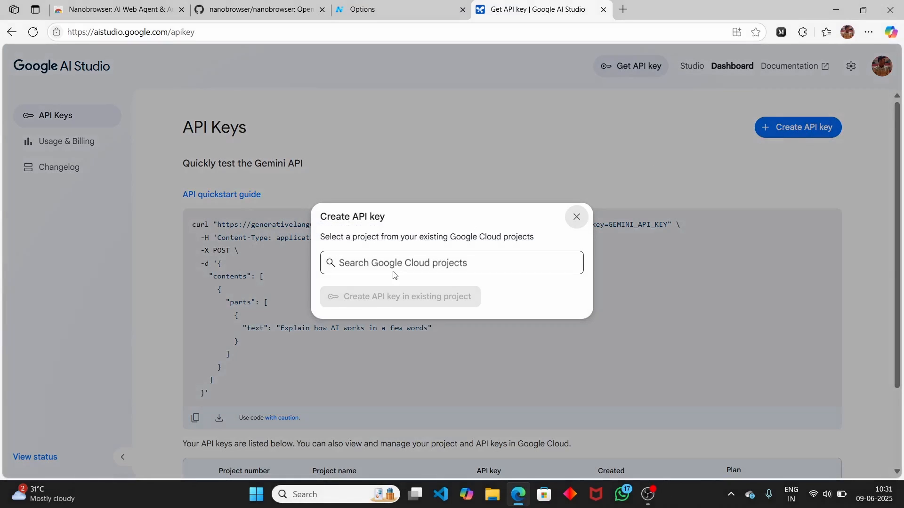
left_click(383, 262)
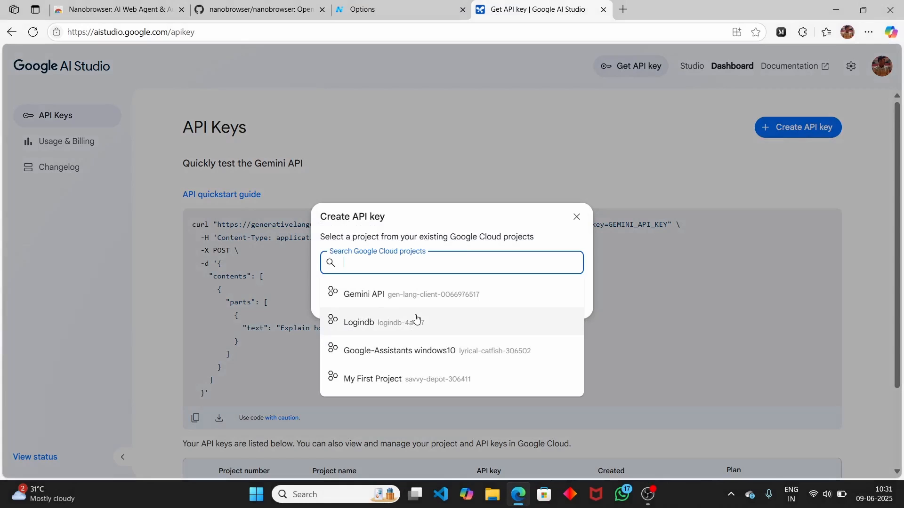
left_click(406, 294)
left_click(405, 295)
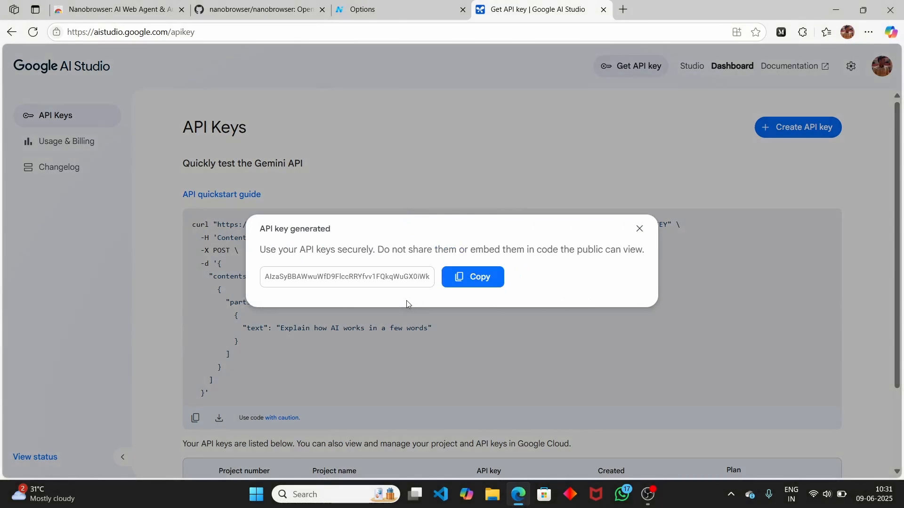
left_click(495, 281)
left_click(405, 4)
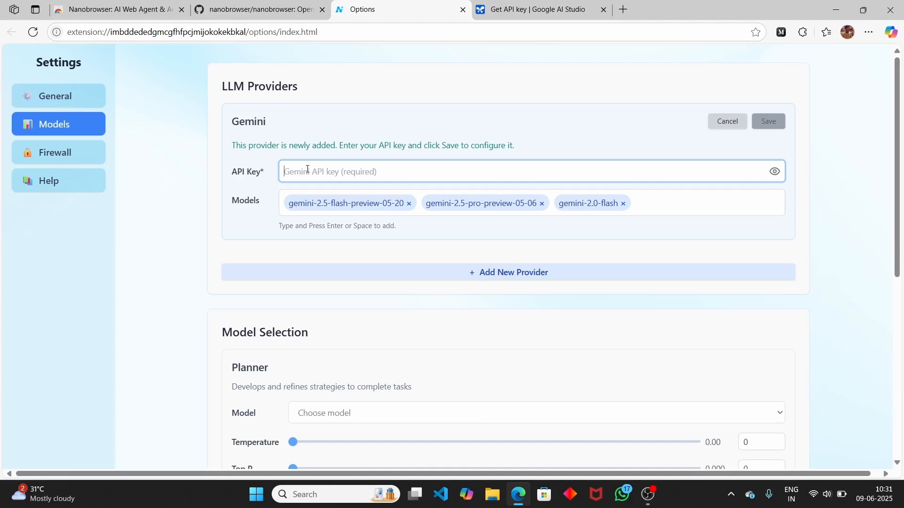
- Paste the copied API key into the Gemini provider and save it
key("ctrl+v")
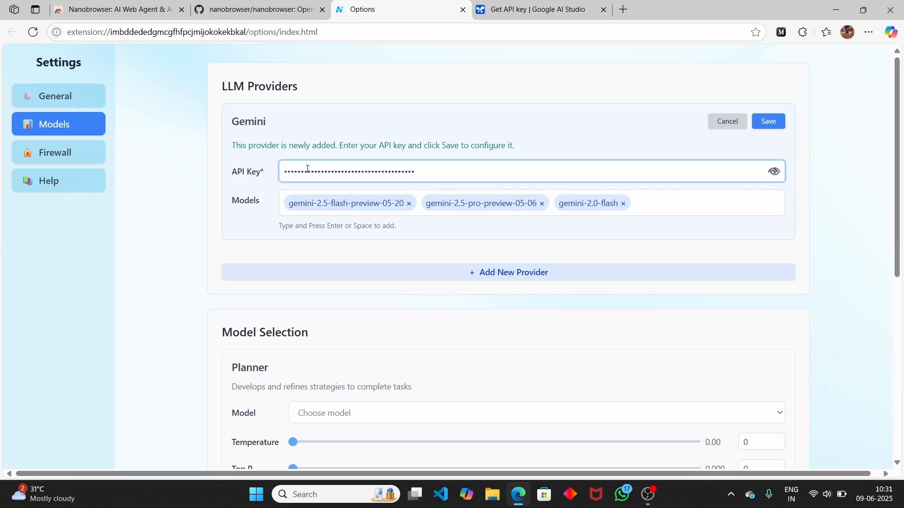
left_click(771, 127)
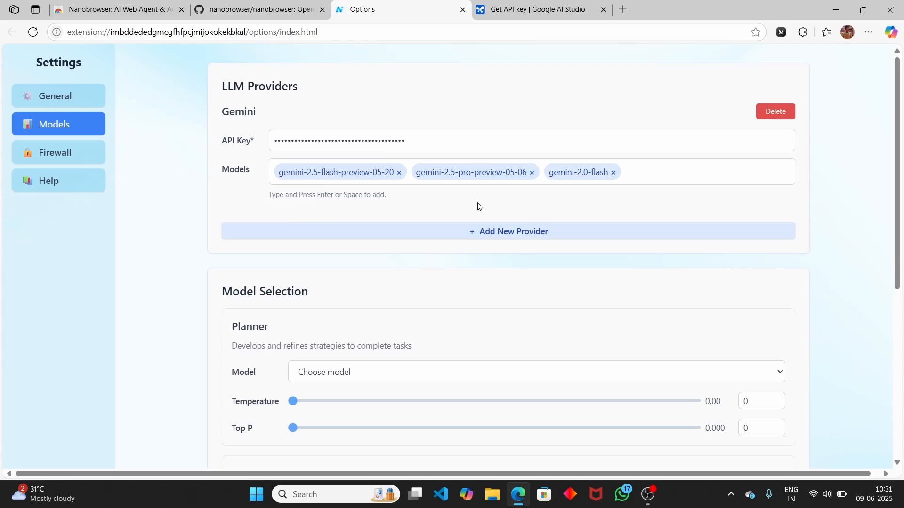
scroll(471, 209, "down", 1)
- Review the Planner model choices and the list of addable providers, then open a new tab
left_click(360, 319)
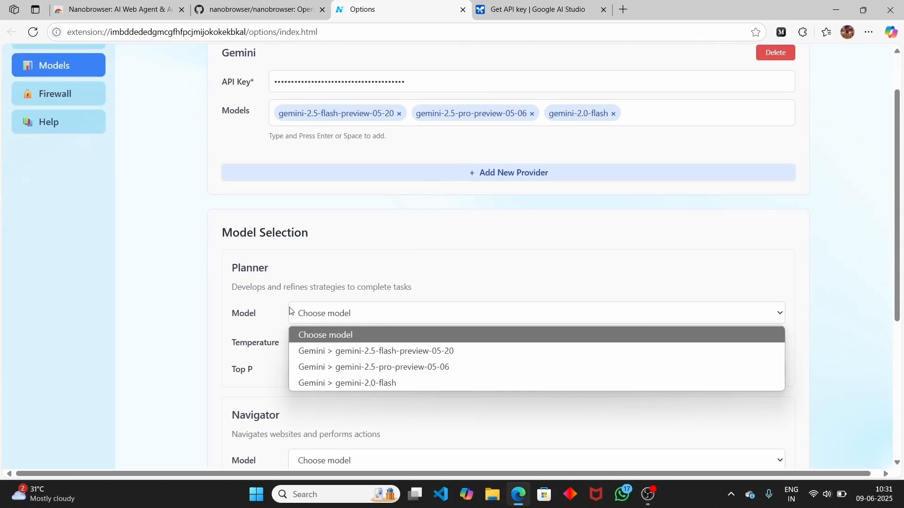
left_click(199, 240)
scroll(199, 238, "down", 4)
scroll(200, 238, "up", 4)
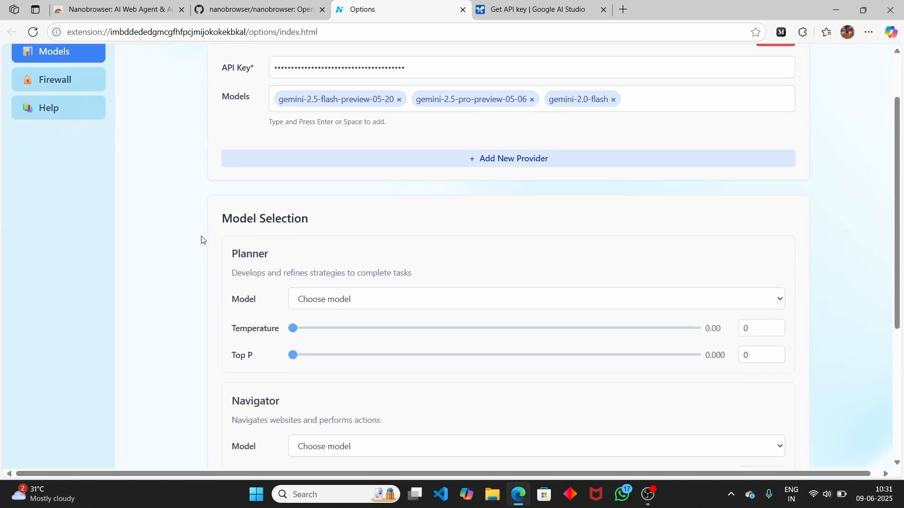
left_click(476, 159)
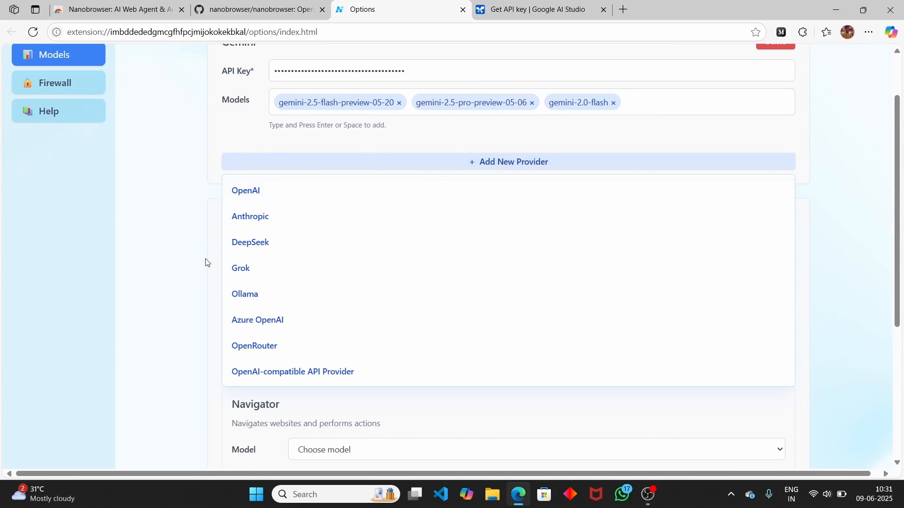
left_click(555, 7)
left_click(620, 17)
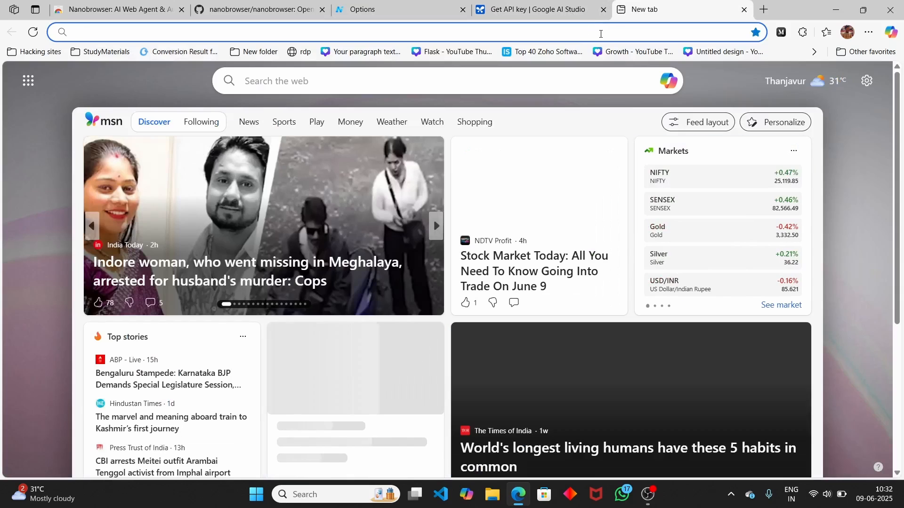
- Search for 'openrouter deepseek' and open OpenRouter's DeepSeek page listing its 16 models
type("poeno")
key("BackSpace")
key("BackSpace")
key("BackSpace")
key("BackSpace")
key("BackSpace")
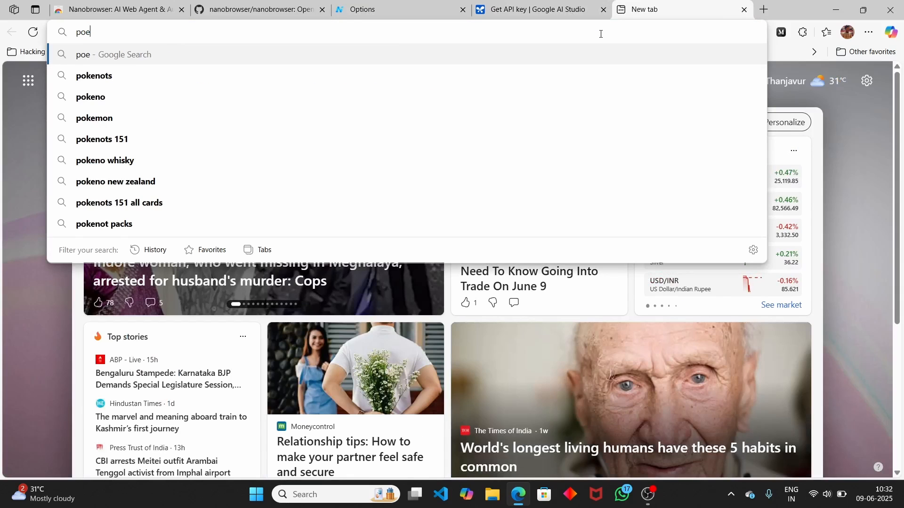
type("open")
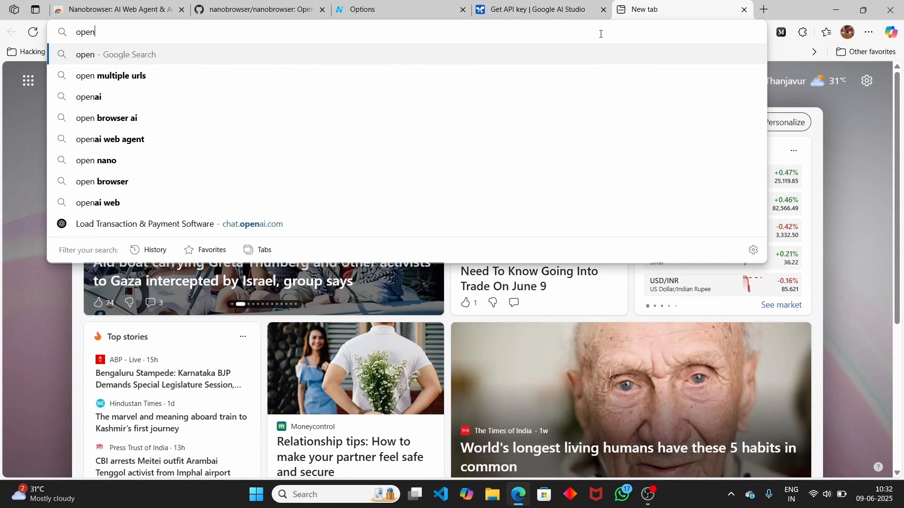
type("router deepseek")
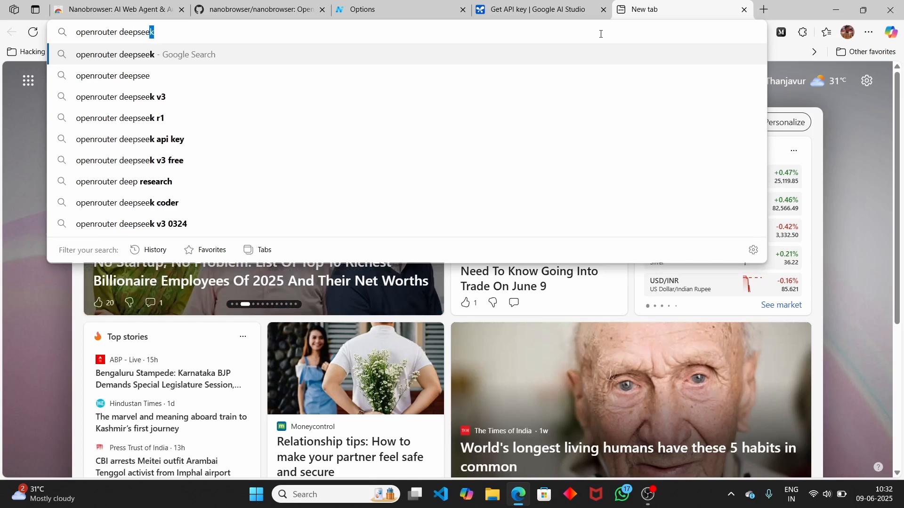
key("Return")
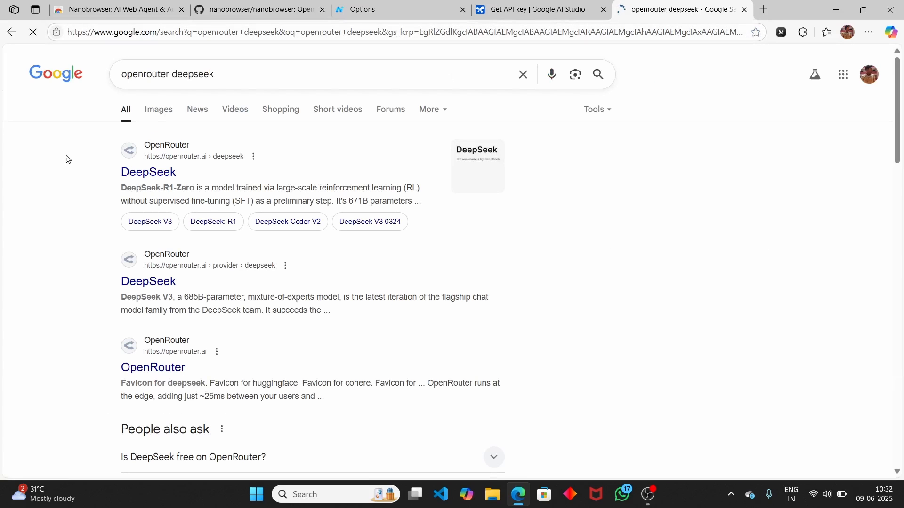
left_click(145, 175)
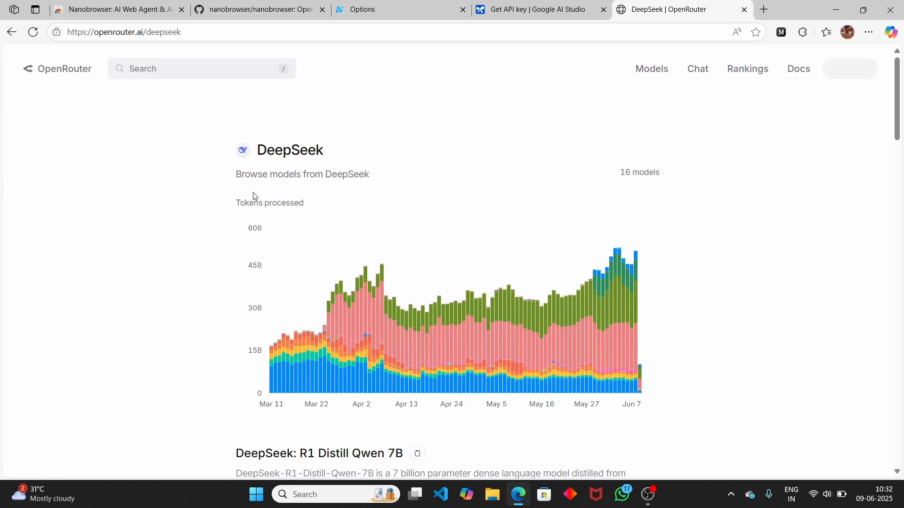
scroll(254, 196, "down", 5)
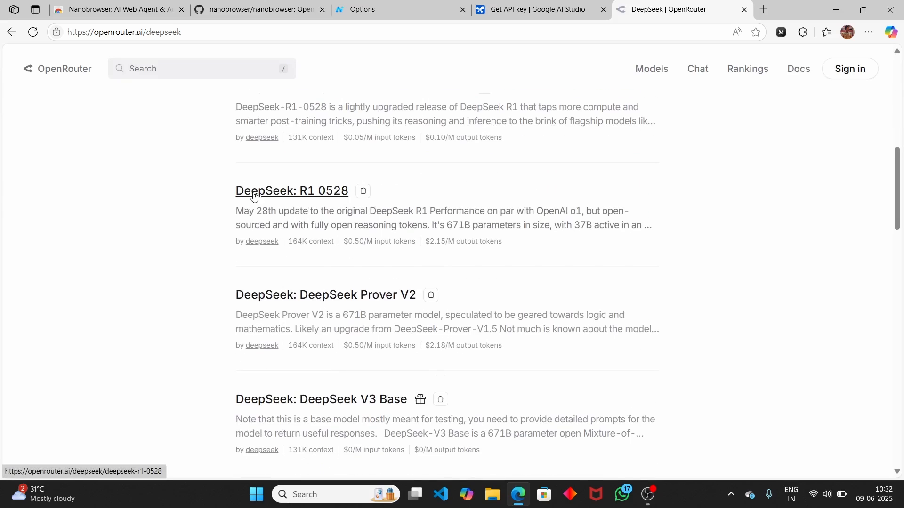
scroll(254, 195, "down", 5)
scroll(254, 197, "up", 15)
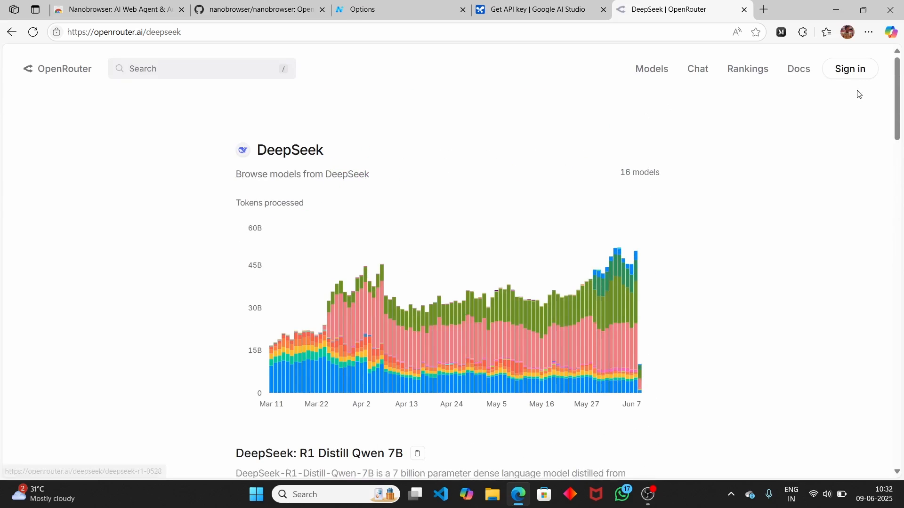
- Sign in to OpenRouter with a Google account and accept the legal terms
left_click(851, 69)
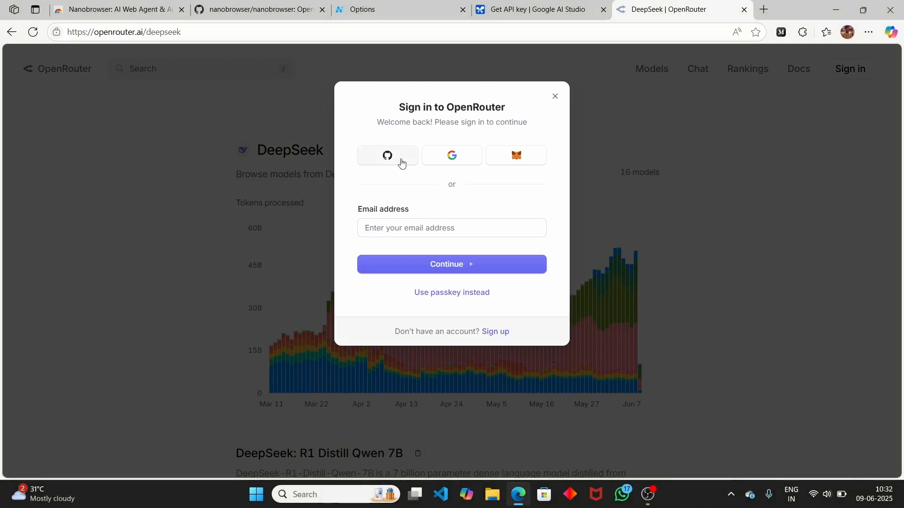
left_click(451, 157)
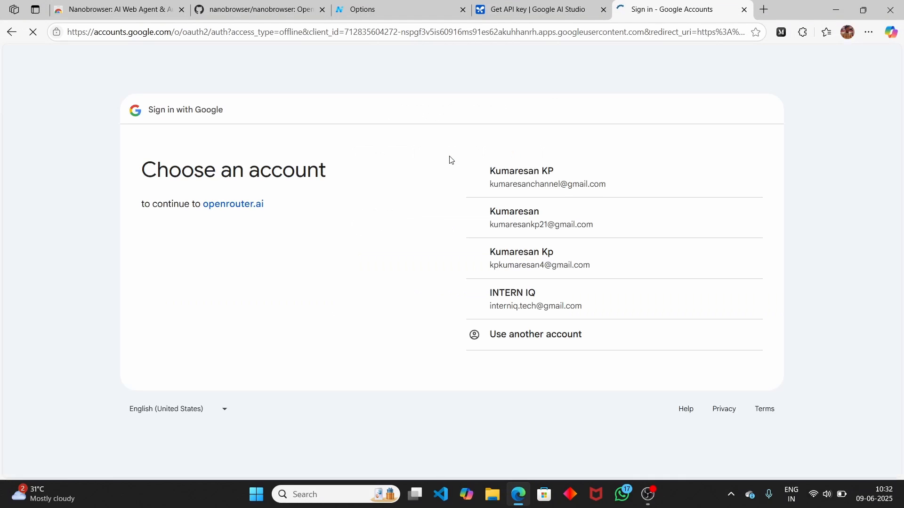
left_click(509, 230)
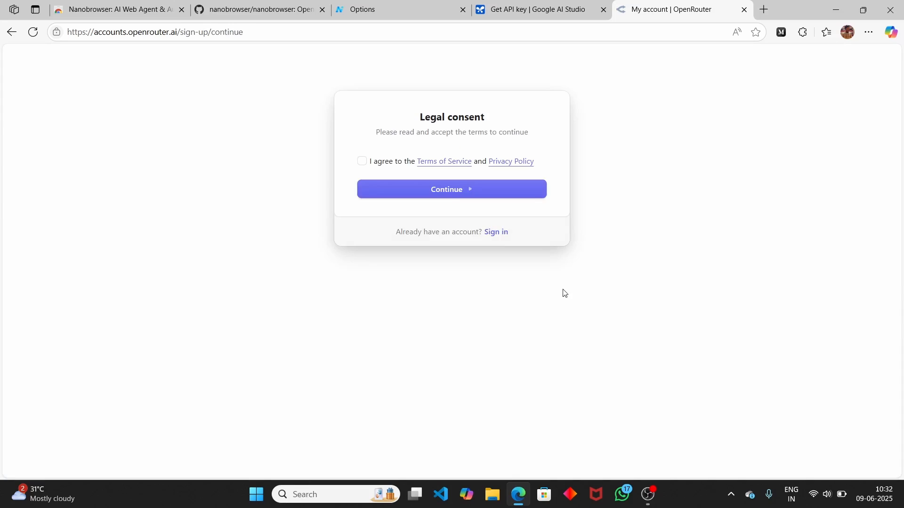
left_click(449, 190)
left_click(383, 185)
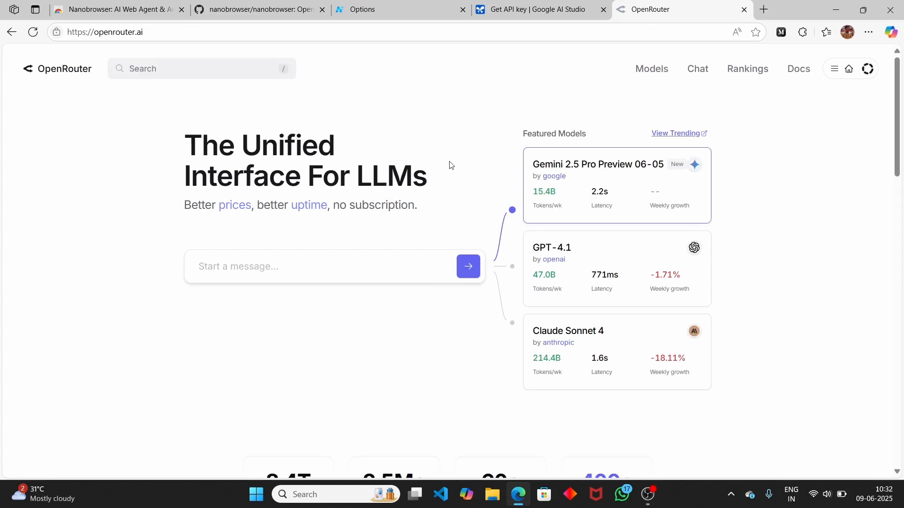
- Search OpenRouter for 'deepseek' and open the DeepSeek: R1 0528 (free) model's API section
left_click(156, 74)
type("d")
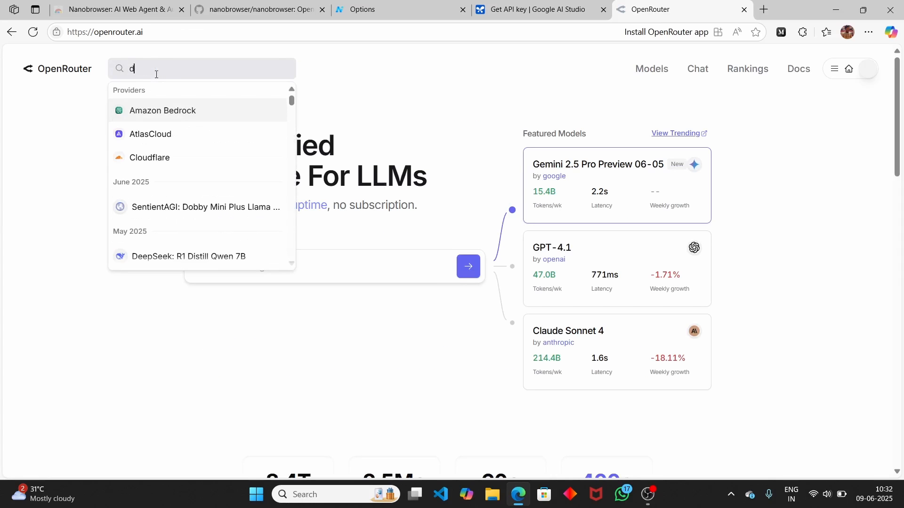
type("eepseek")
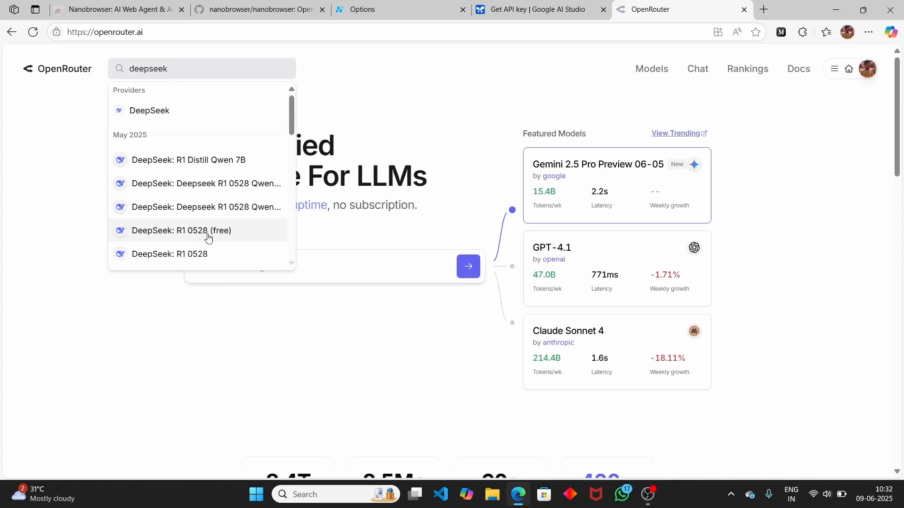
left_click(224, 241)
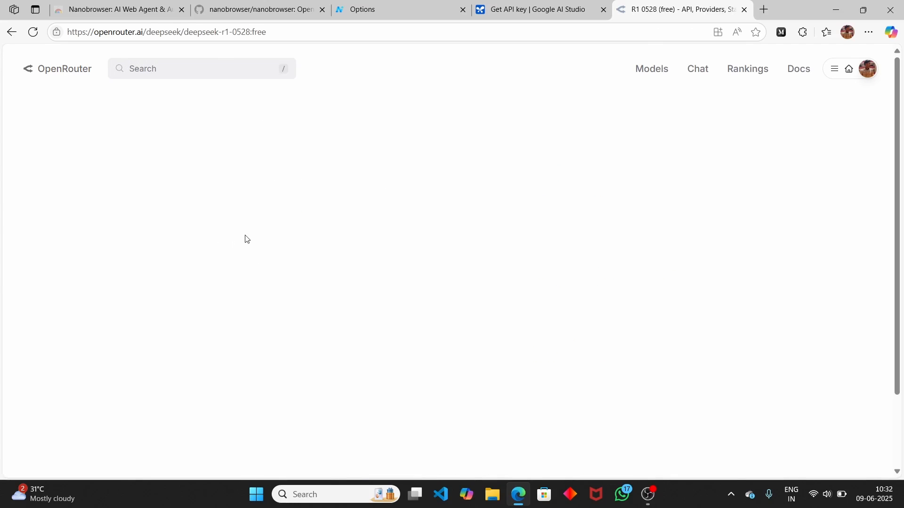
scroll(375, 236, "down", 3)
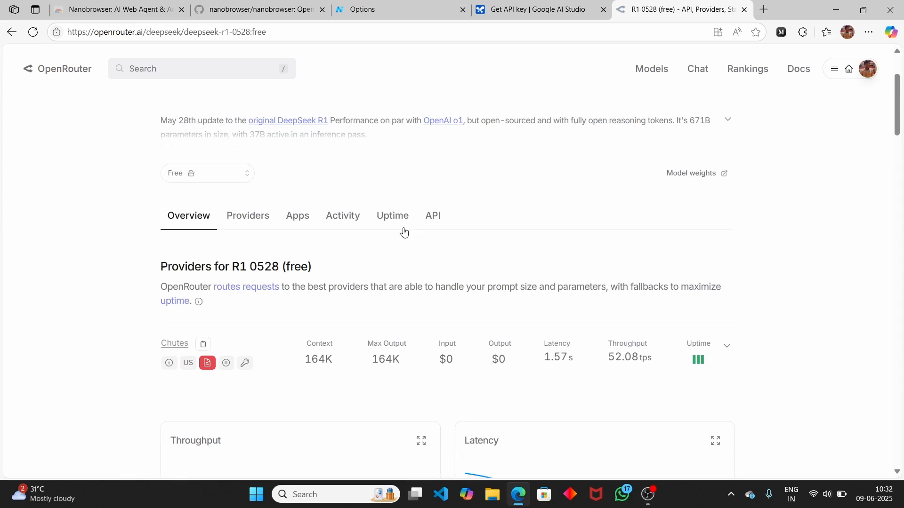
left_click(426, 212)
scroll(264, 179, "down", 3)
- Create an OpenRouter API key named 'deepseek api' and return to the Google AI Studio tab
left_click(217, 150)
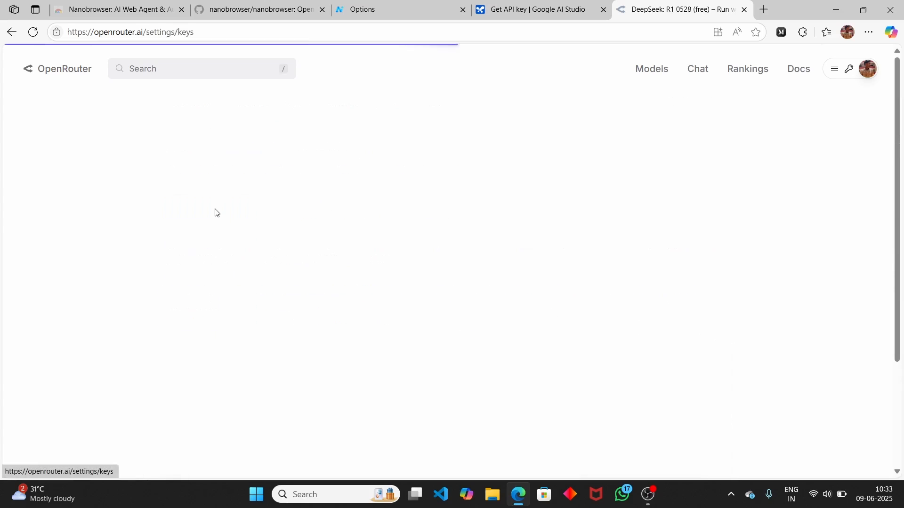
left_click(685, 156)
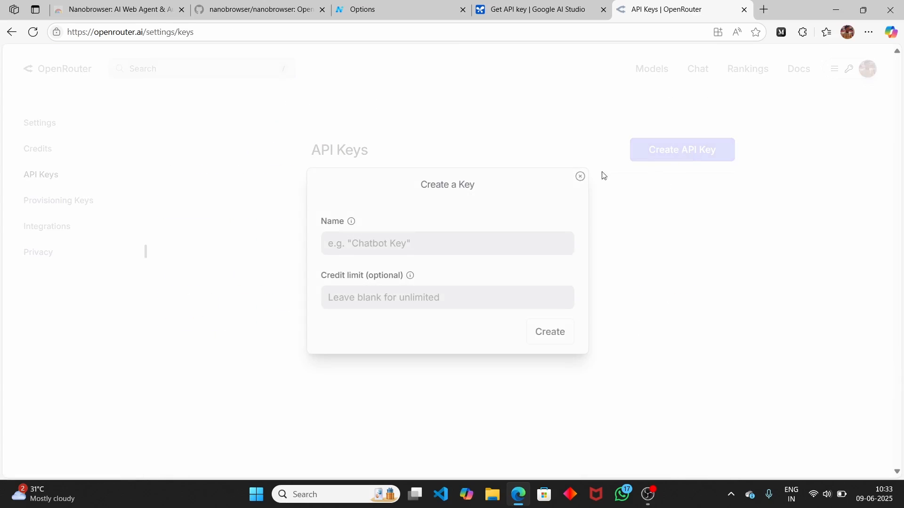
left_click(403, 250)
type("de")
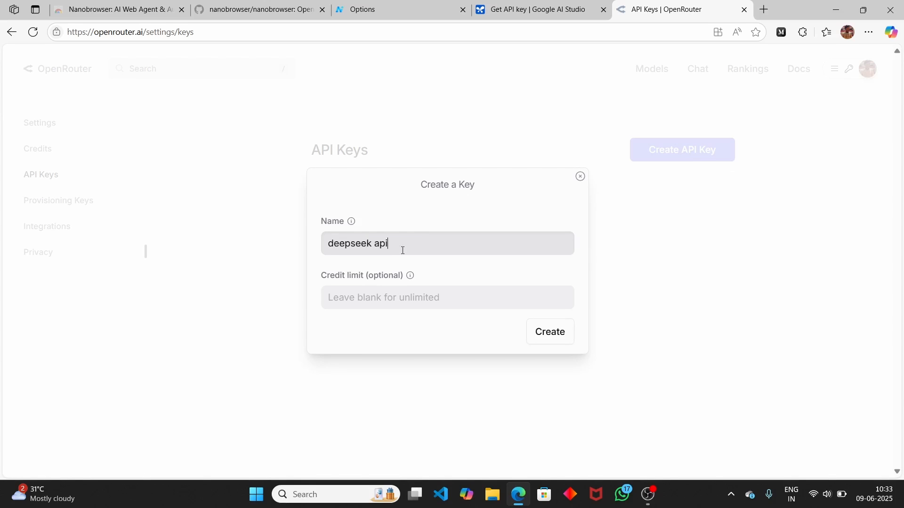
type("epseek api")
left_click(546, 331)
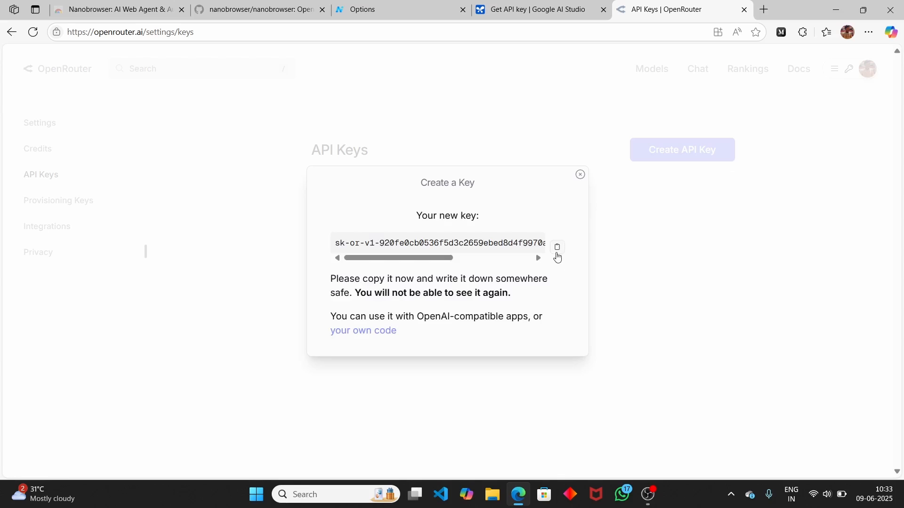
left_click(512, 9)
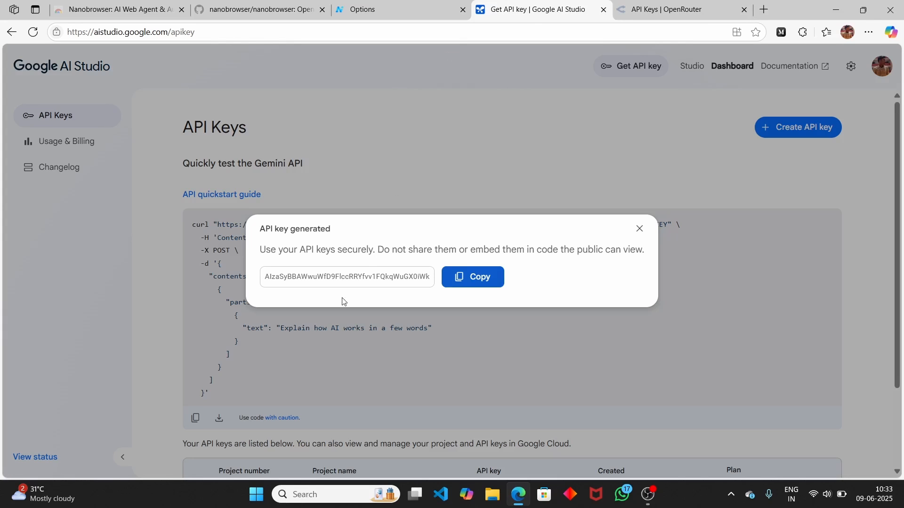
- On the Options page, add a DeepSeek provider with a pasted API key, then cancel it unsaved
left_click(426, 8)
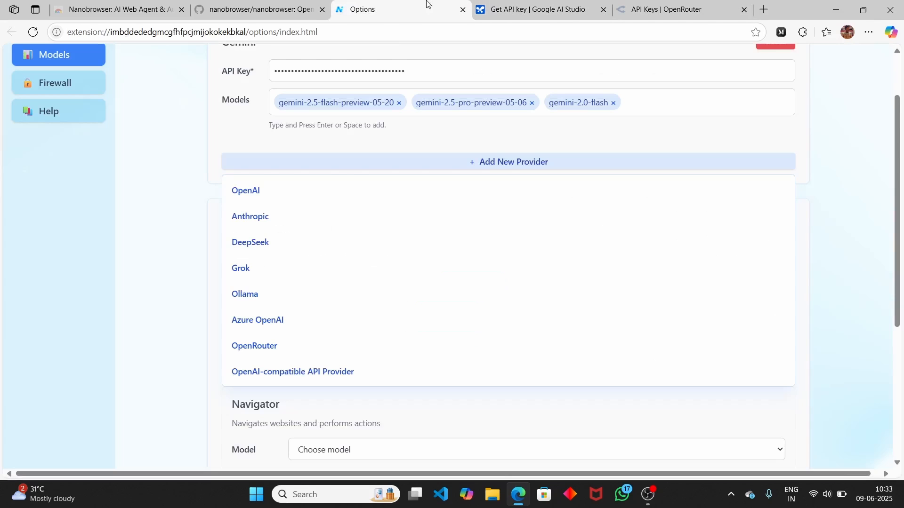
left_click(242, 252)
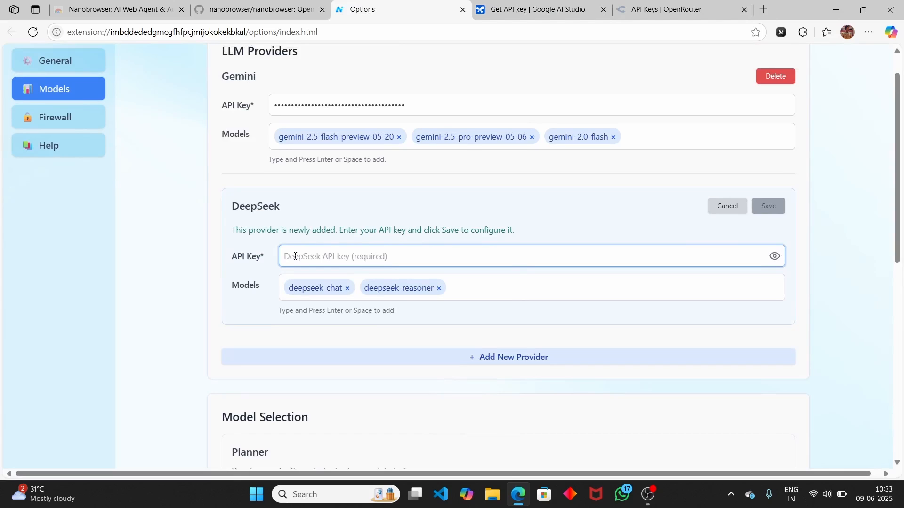
key("ctrl+v")
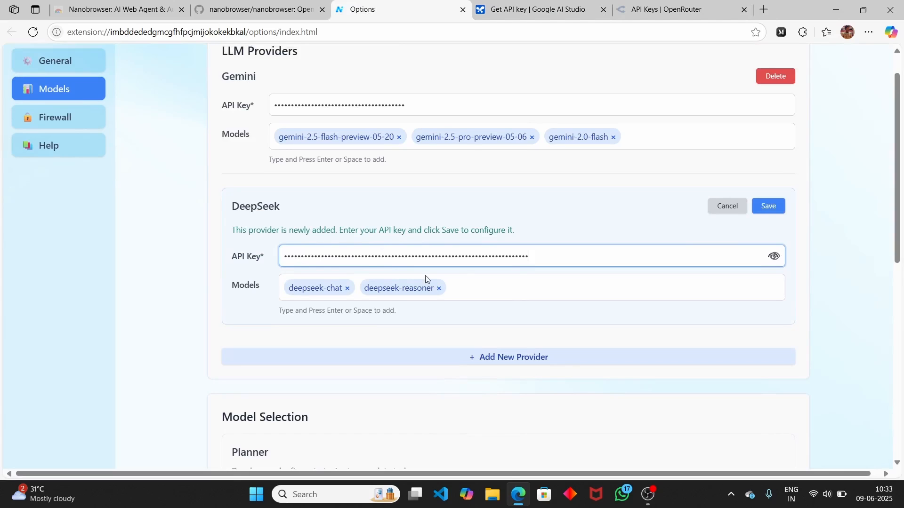
left_click(738, 210)
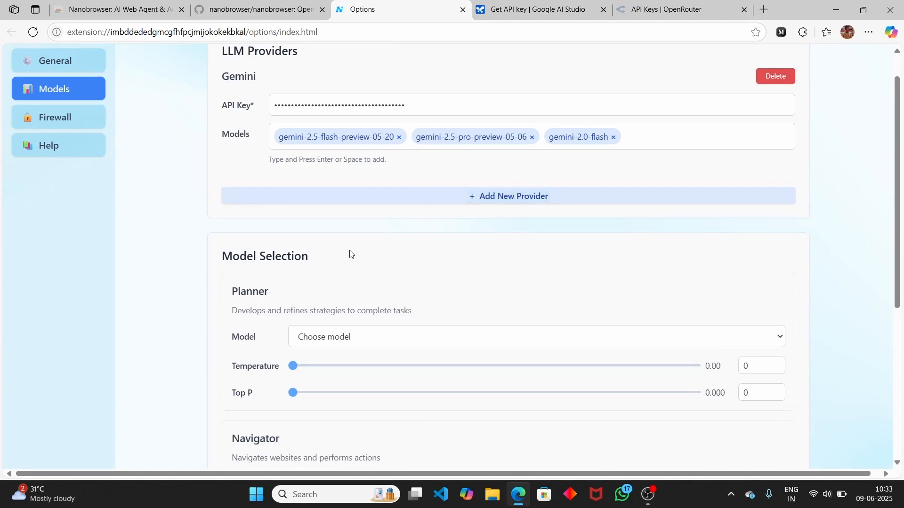
- Scroll through the model settings and open the Planner model list
scroll(350, 254, "up", 1)
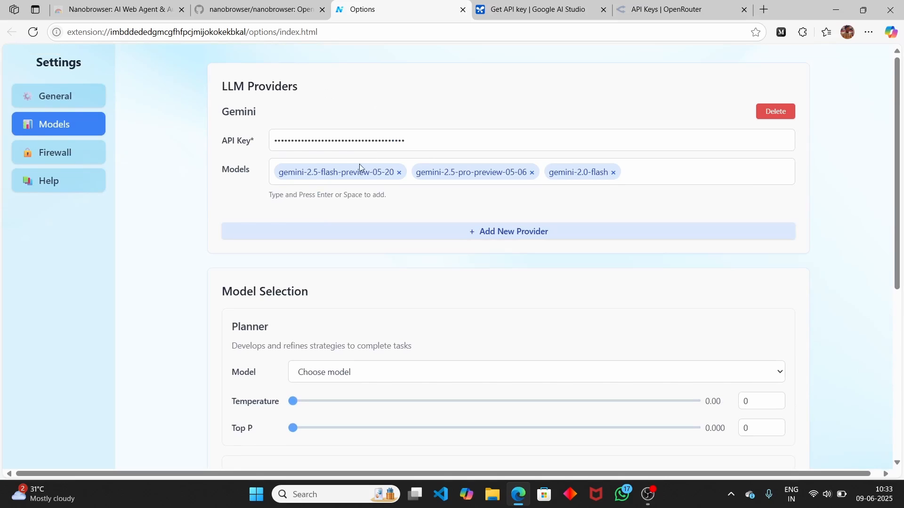
scroll(174, 198, "down", 4)
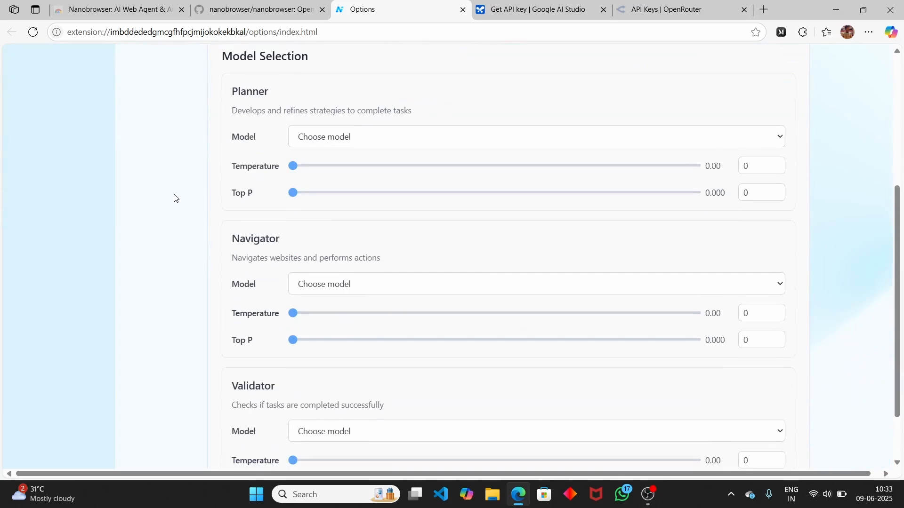
scroll(175, 198, "up", 4)
scroll(174, 198, "down", 4)
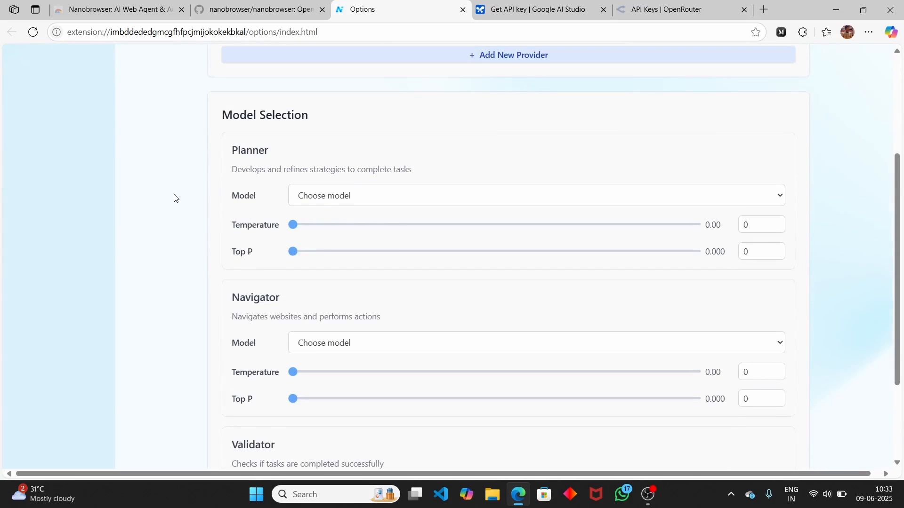
scroll(174, 198, "down", 3)
left_click(356, 81)
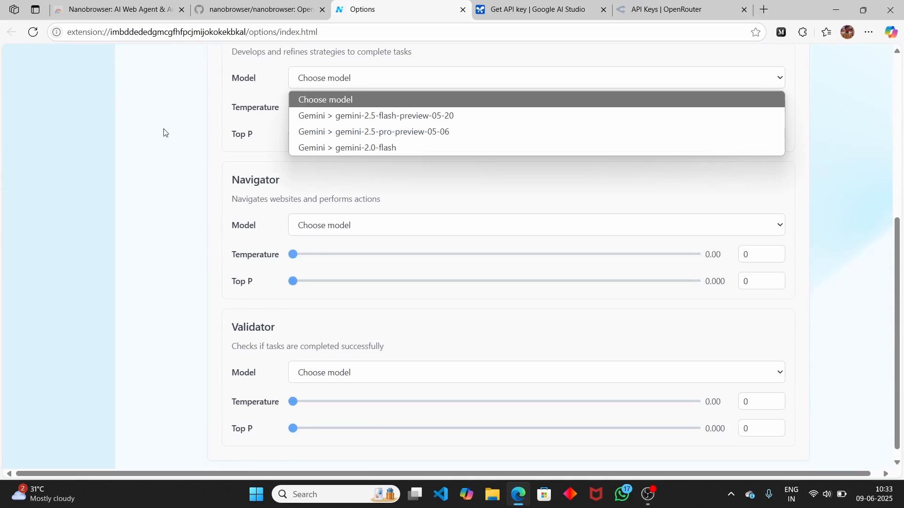
scroll(164, 133, "up", 7)
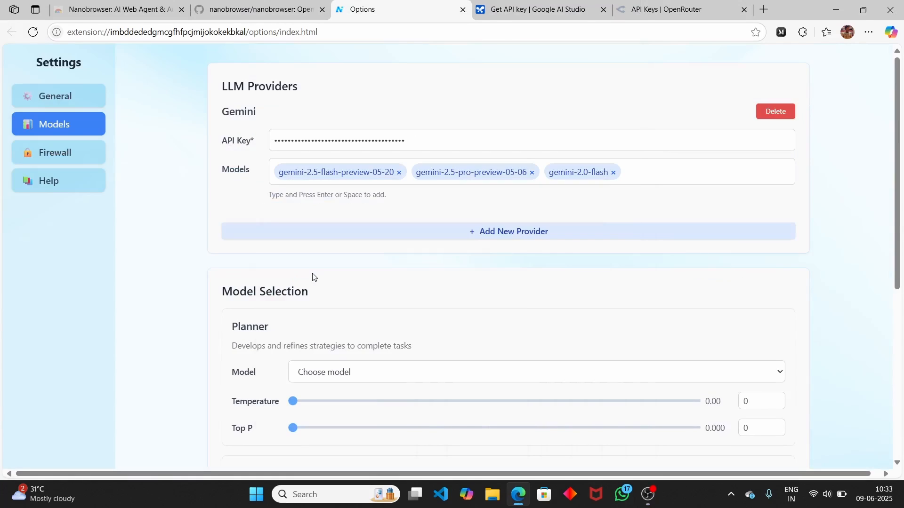
- Open the Nanobrowser side panel and set the Planner and Navigator models to gemini-2.5-flash-preview-05-20
left_click(804, 32)
left_click(683, 92)
scroll(330, 212, "down", 4)
left_click(218, 210)
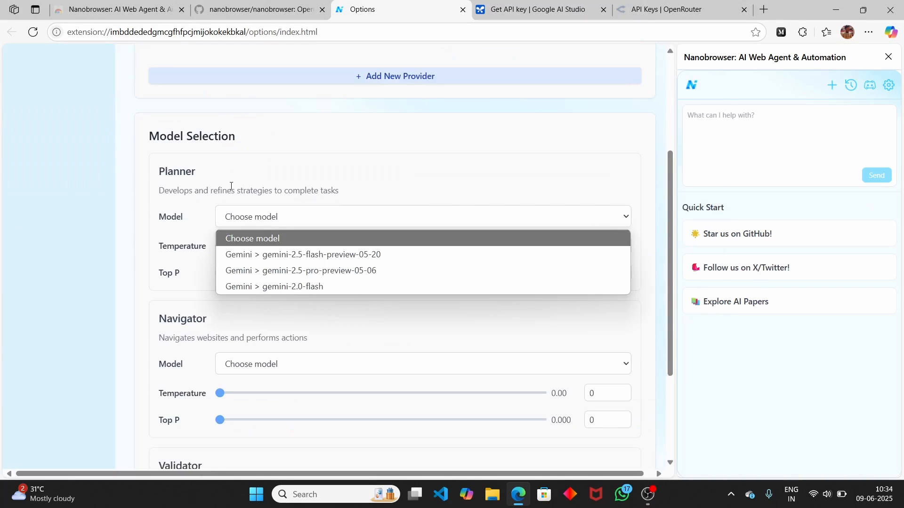
left_click(399, 255)
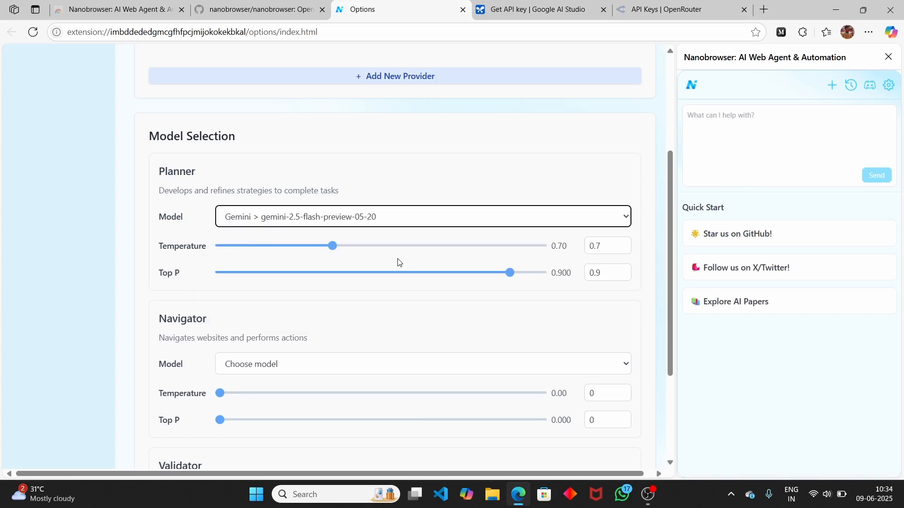
scroll(185, 257, "down", 3)
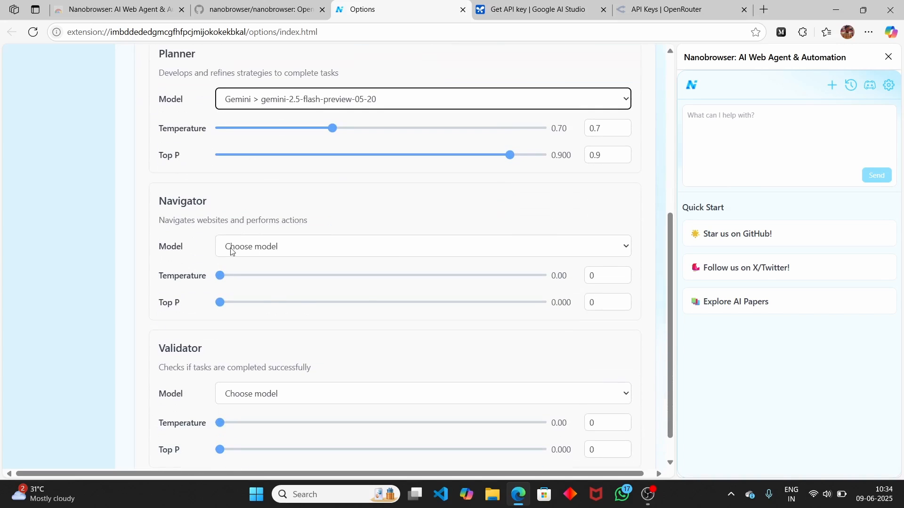
left_click(231, 246)
left_click(283, 284)
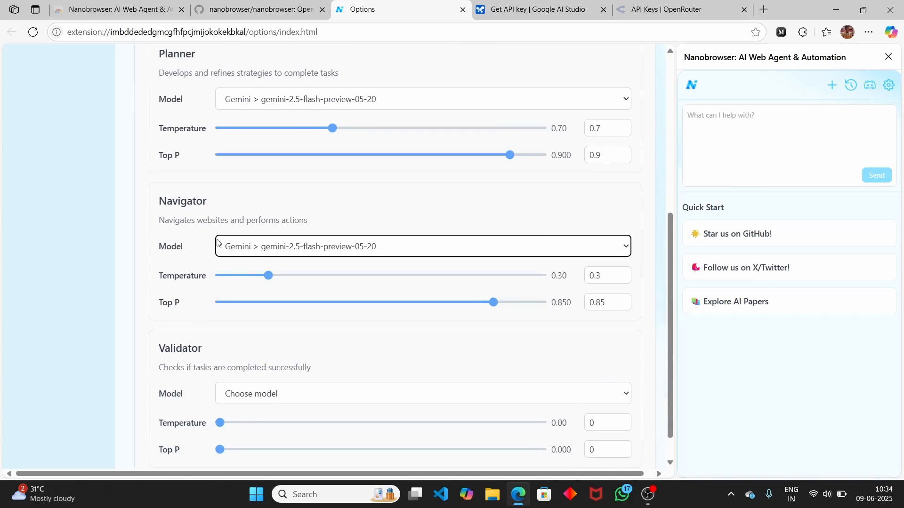
- Set the Validator model to gemini-2.5-flash-preview-05-20
scroll(235, 263, "down", 1)
left_click(277, 365)
left_click(274, 394)
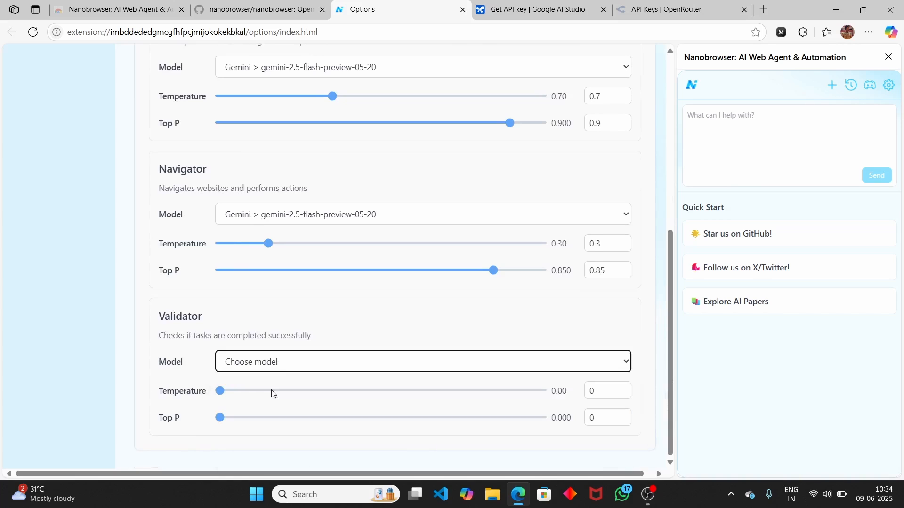
left_click(283, 359)
left_click(276, 399)
- Raise the Navigator temperature to about 0.37 and close the GitHub and Nanobrowser website tabs
left_click(212, 302)
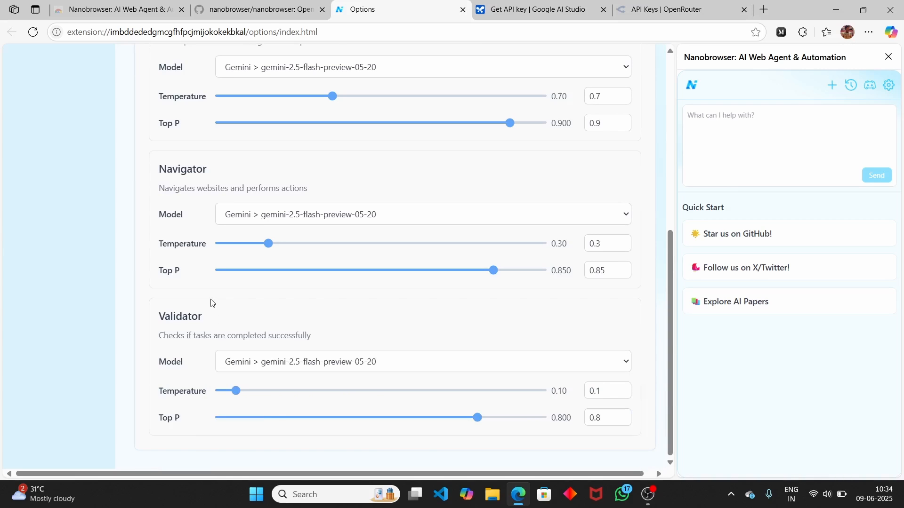
left_click_drag(270, 242, 279, 242)
scroll(164, 295, "up", 7)
scroll(515, 208, "down", 5)
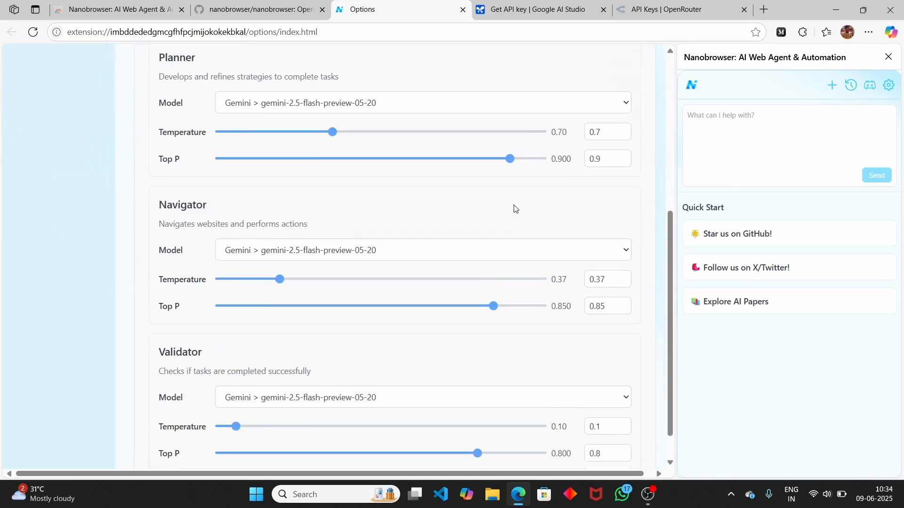
scroll(515, 208, "up", 5)
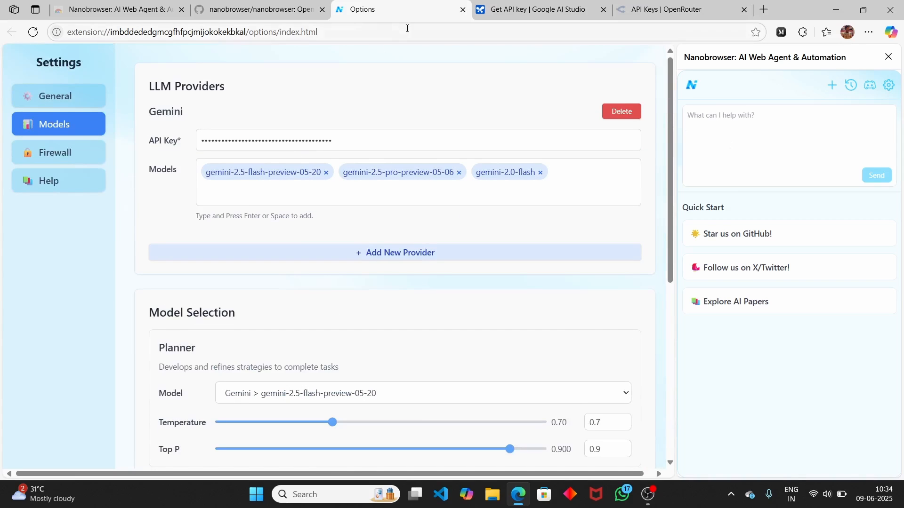
left_click(322, 10)
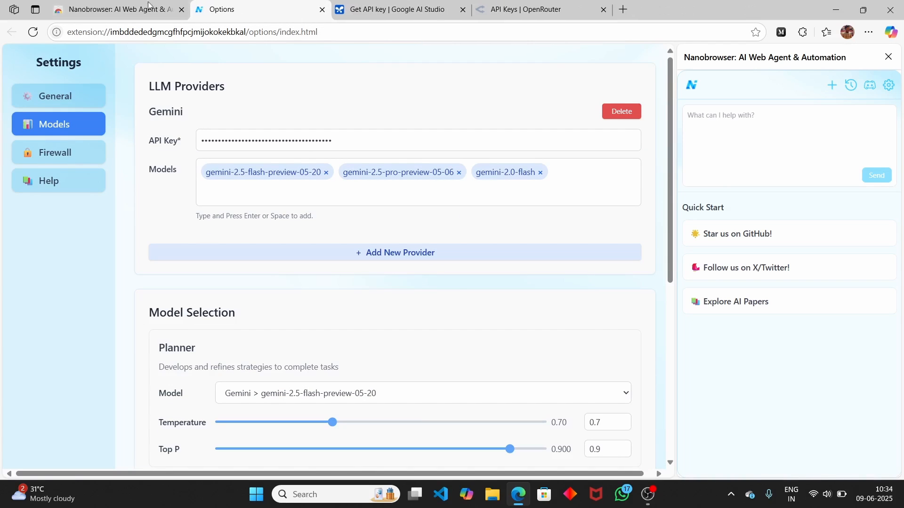
left_click(181, 10)
- Close the Google AI Studio and OpenRouter API keys tabs and start a new tab
left_click(228, 10)
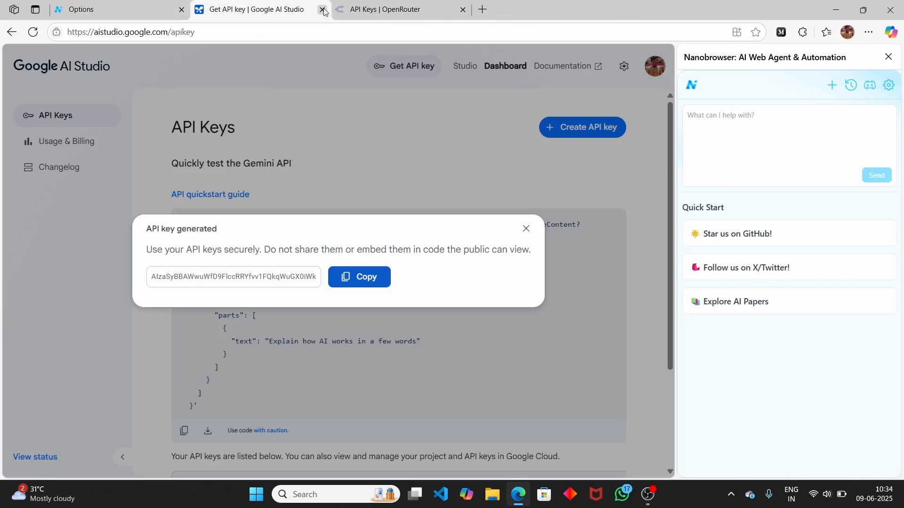
left_click(322, 10)
left_click(322, 10)
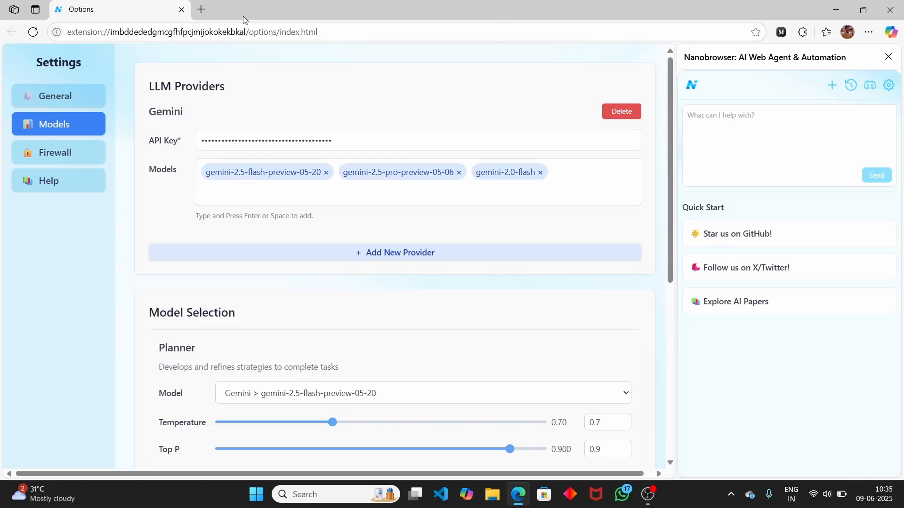
left_click(201, 9)
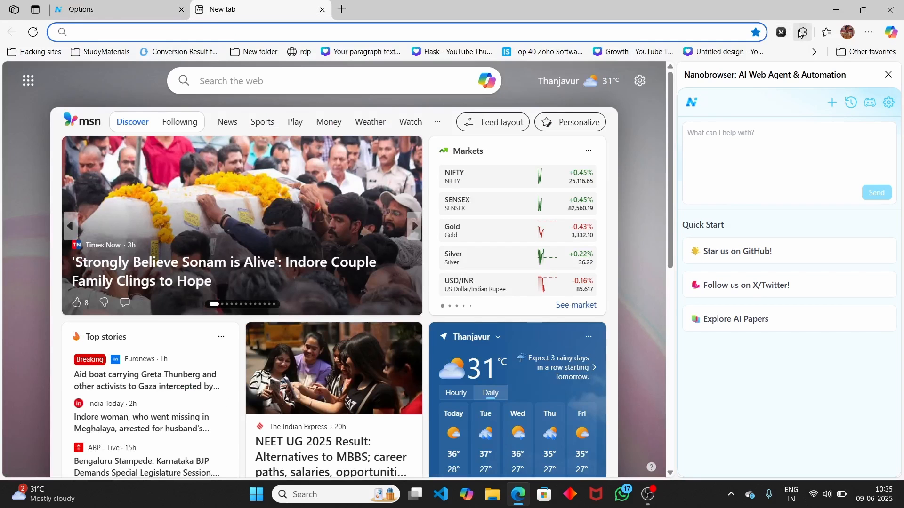
- Reopen the Nanobrowser panel and type the task 'go the openrouter website and tell me the free ap'
left_click(803, 32)
left_click(705, 93)
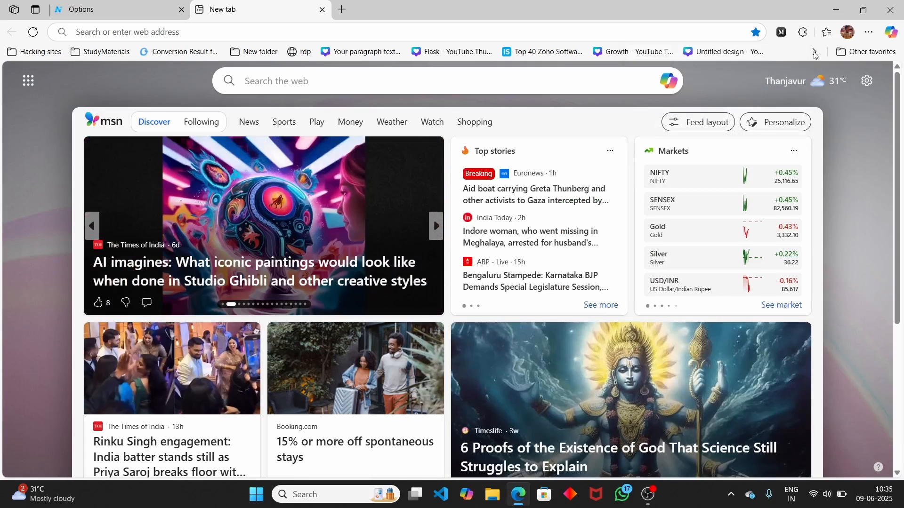
left_click(803, 31)
left_click(721, 102)
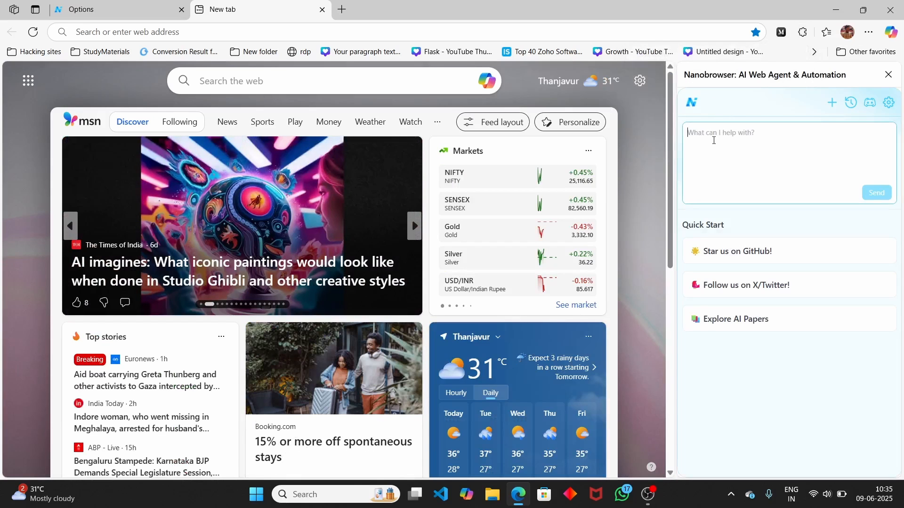
key("ctrl+p")
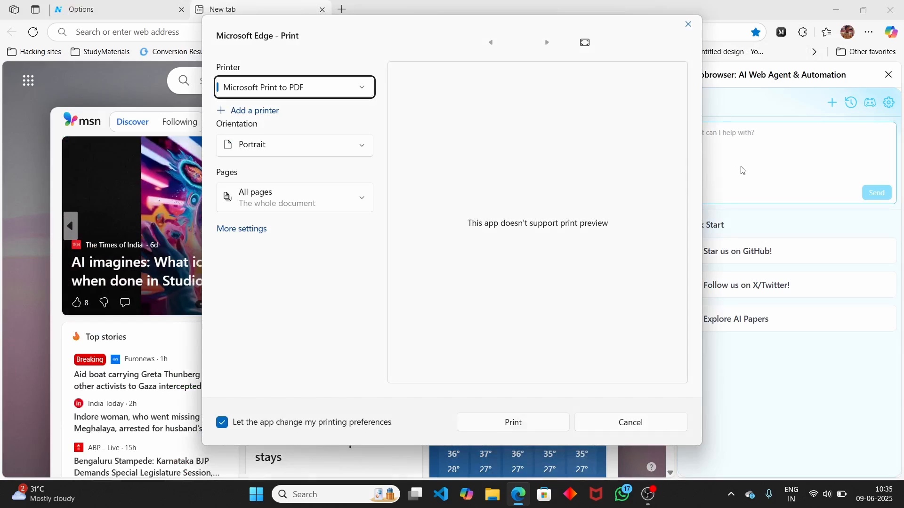
key("Escape")
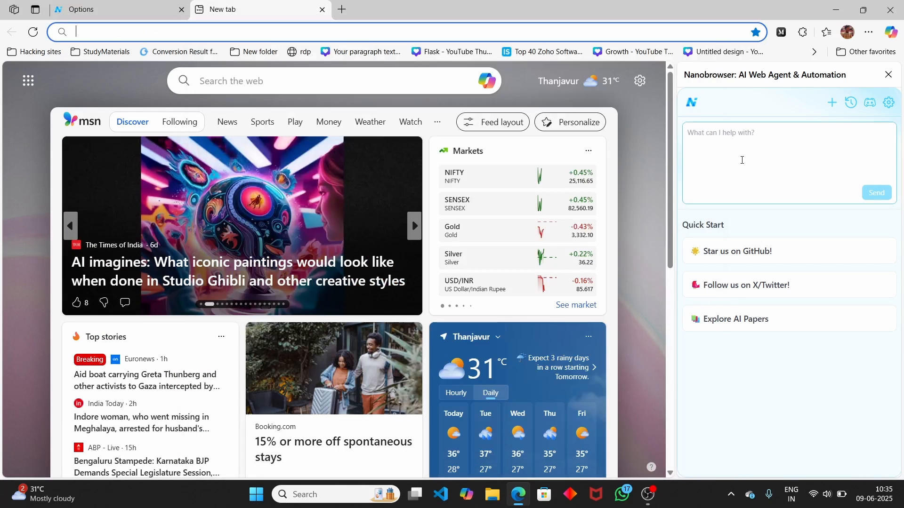
left_click(742, 160)
type("go")
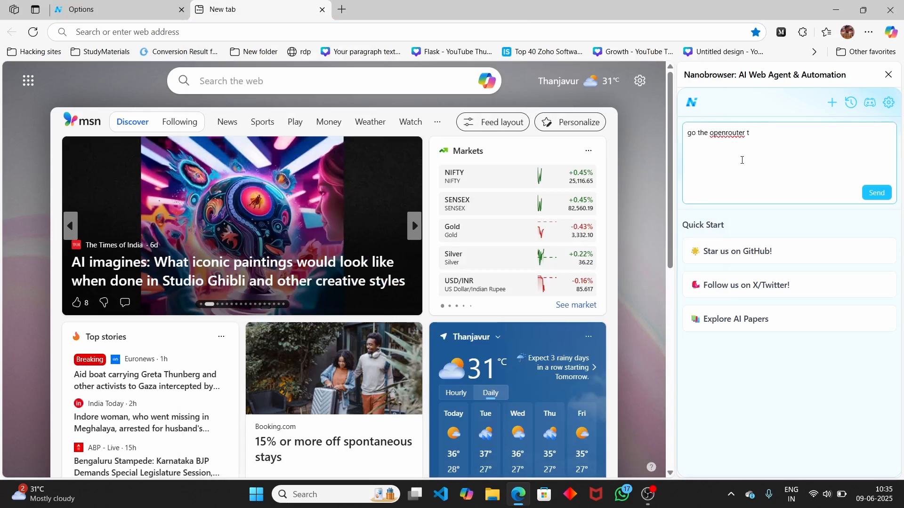
type(" the openrouter website and tell me the free api models")
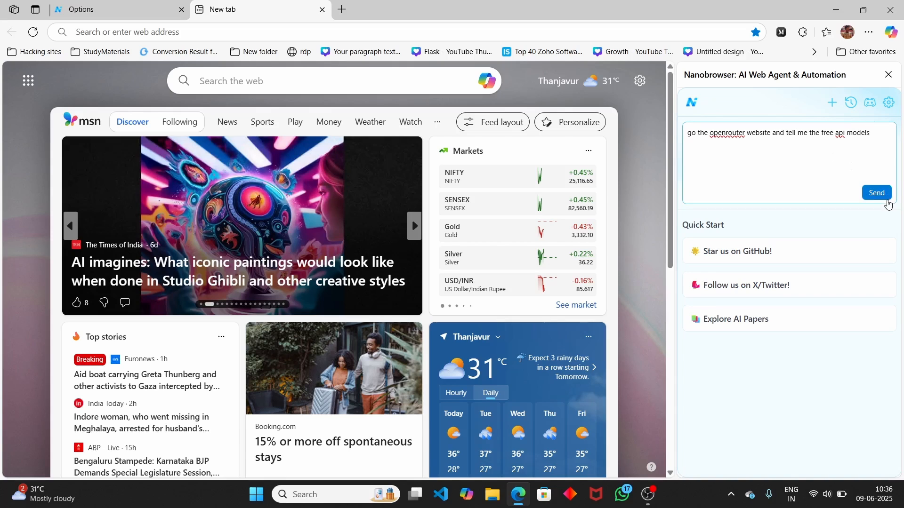
- Send the OpenRouter free-API-models request to the Nanobrowser agent
left_click(877, 193)
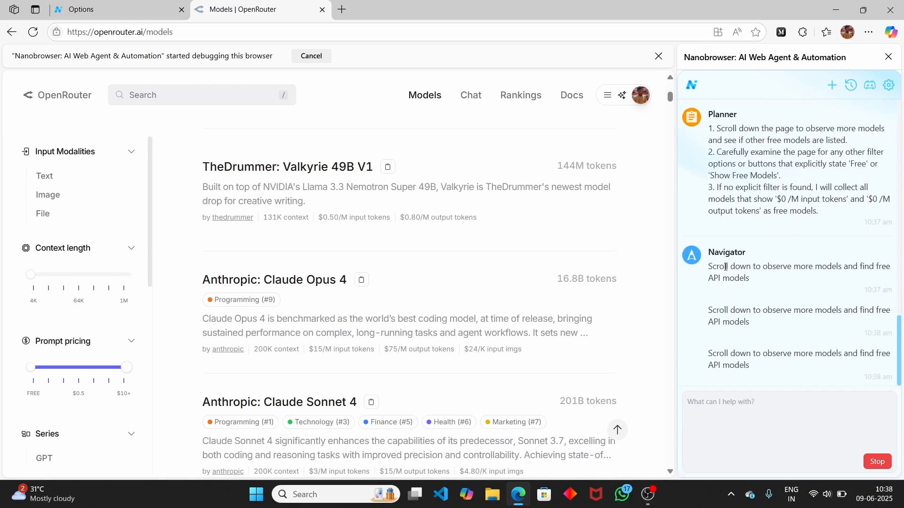
- Stop the agent's running OpenRouter task
scroll(800, 244, "up", 6)
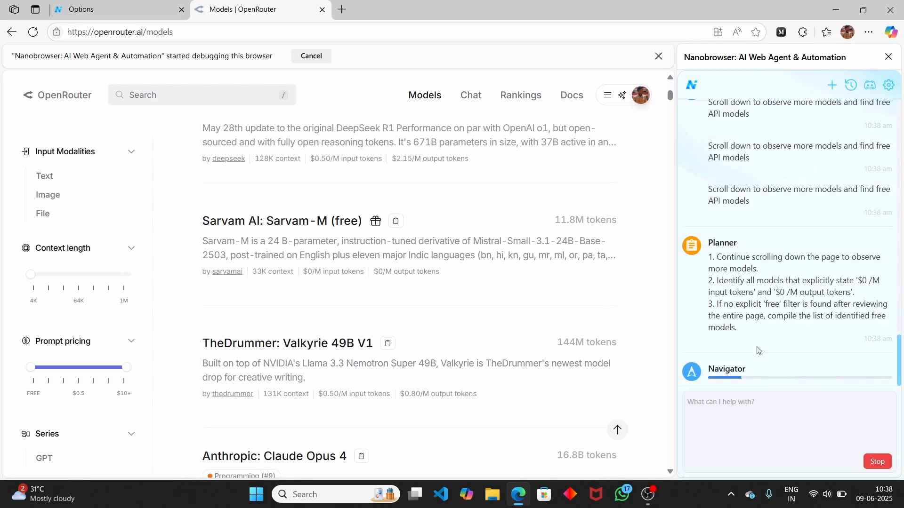
left_click(877, 462)
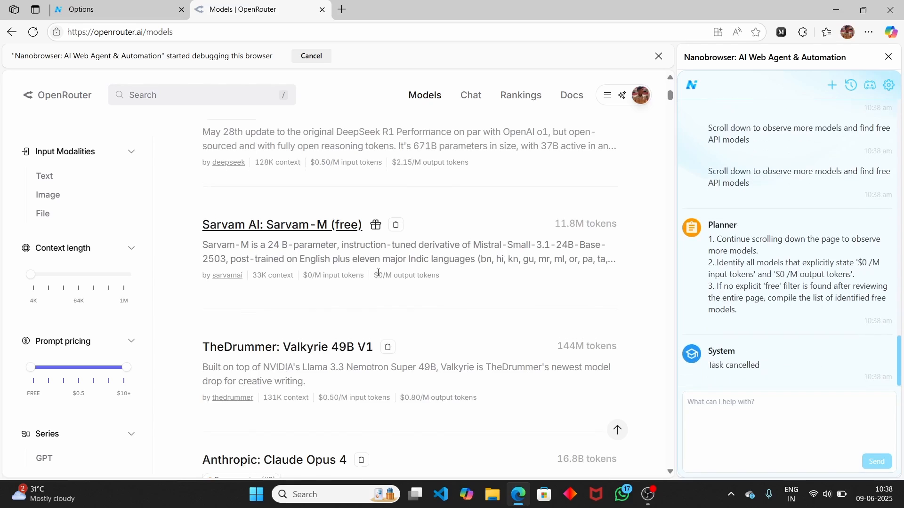
scroll(379, 276, "up", 15)
scroll(379, 276, "up", 1)
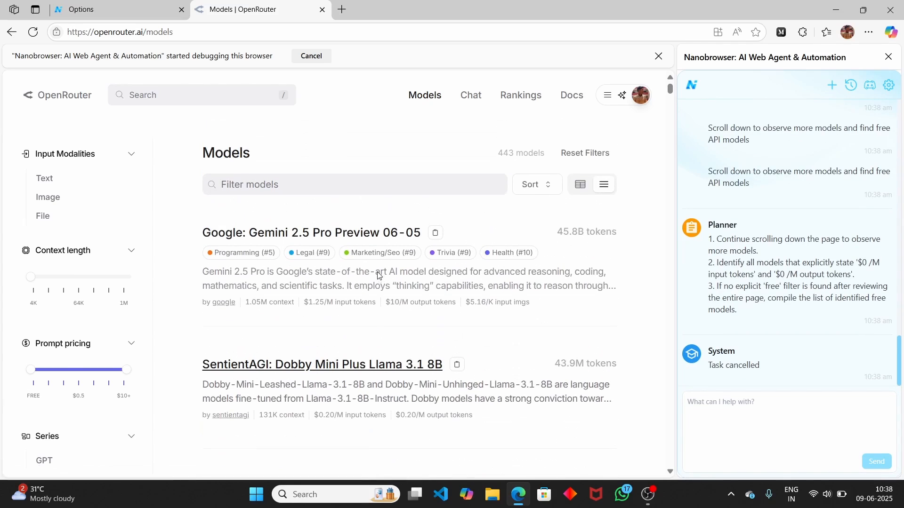
scroll(380, 275, "down", 4)
scroll(380, 274, "down", 4)
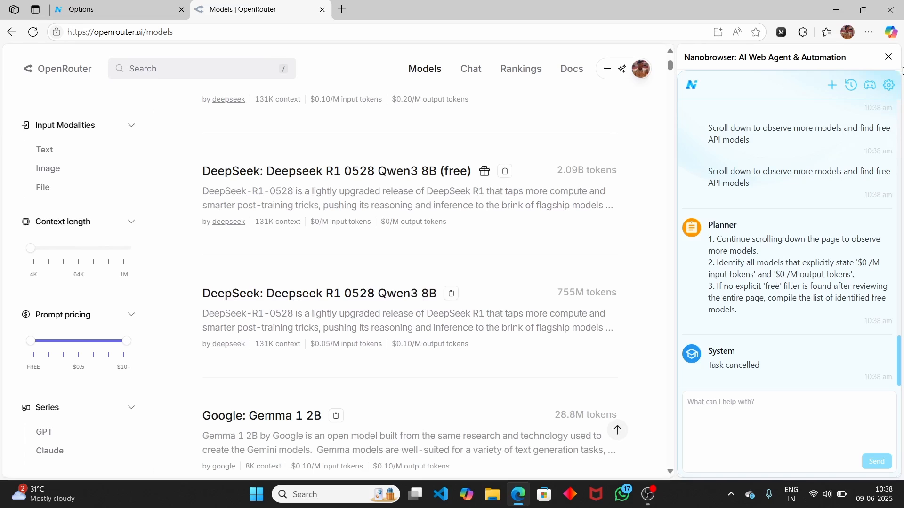
- Close the assistant panel and scroll through OpenRouter's model list for free models
left_click(889, 57)
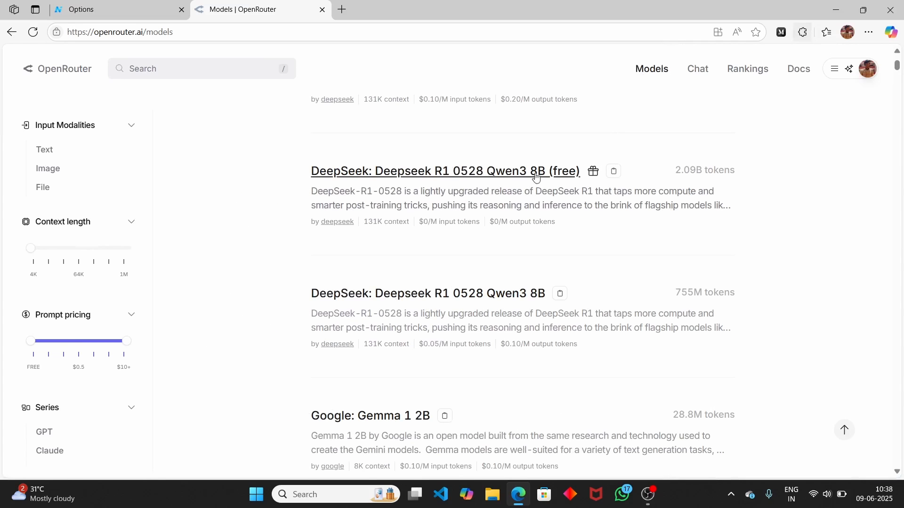
scroll(516, 231, "down", 9)
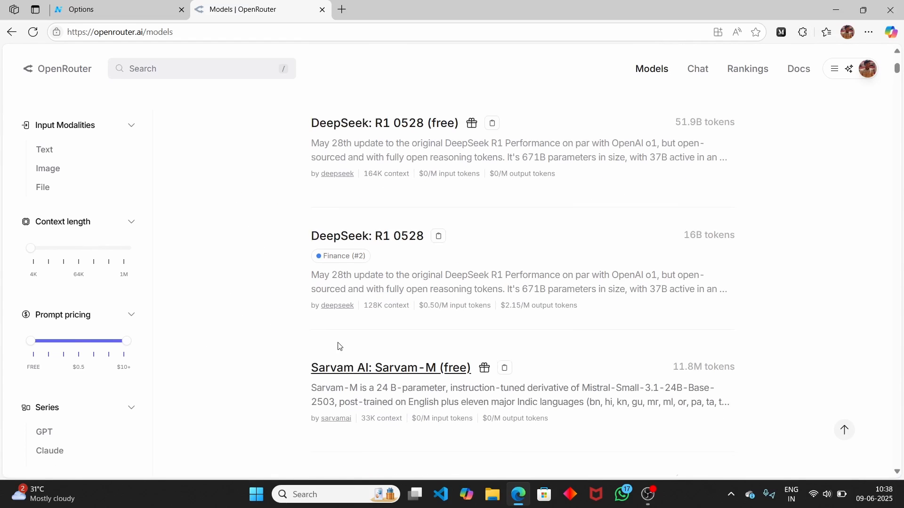
scroll(347, 348, "down", 3)
scroll(350, 349, "up", 5)
scroll(349, 349, "up", 13)
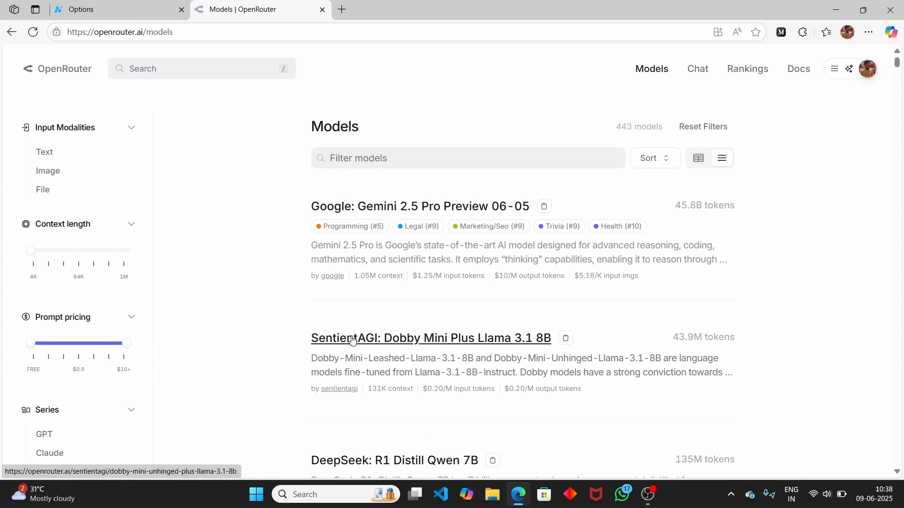
left_click(803, 32)
- Ask the agent to search Amazon.in for RTX 5090 graphics cards, dismissing the print dialog
left_click(715, 94)
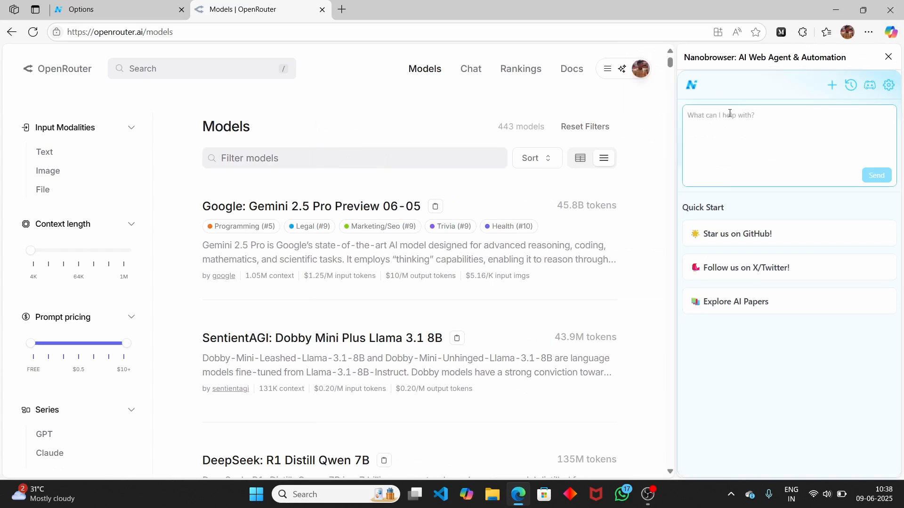
type("go")
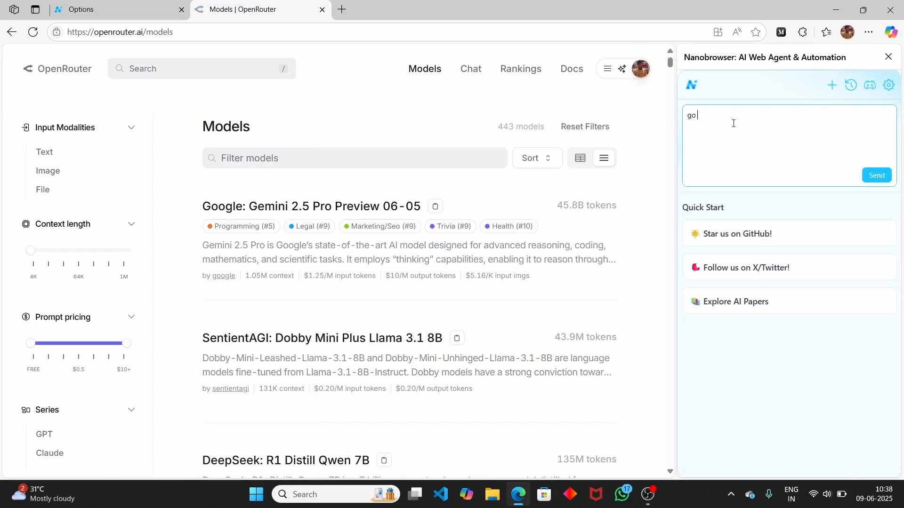
type(" to")
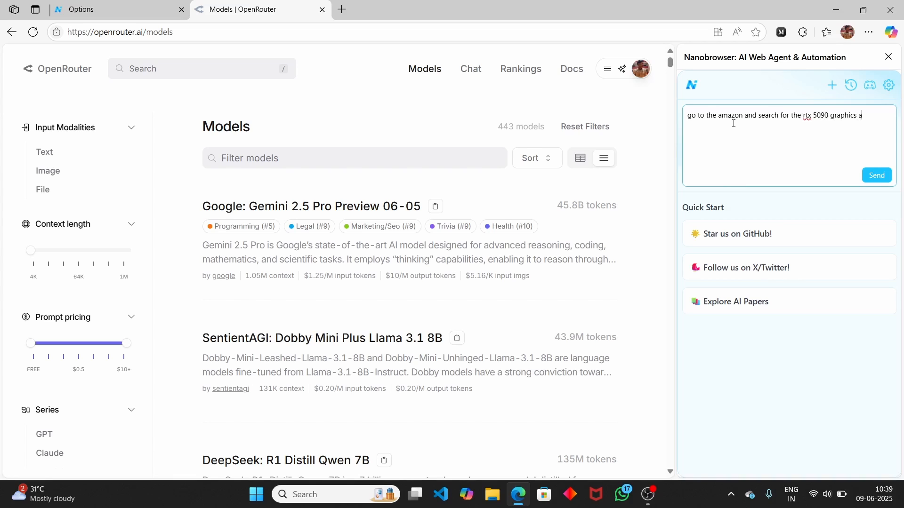
left_click(880, 175)
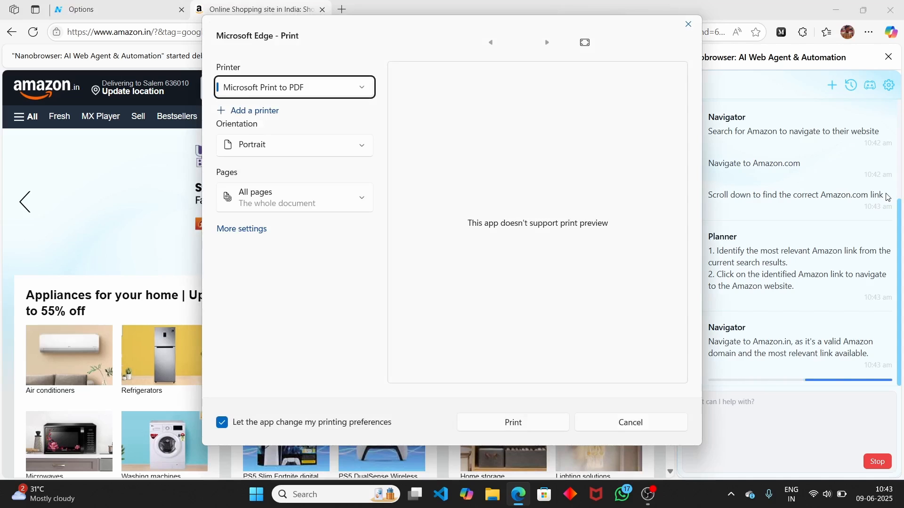
left_click(689, 24)
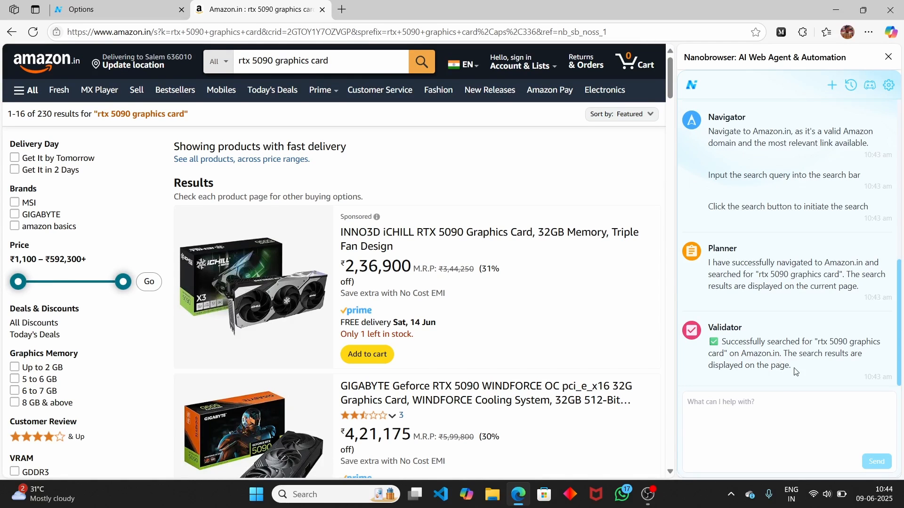
- Scroll the RTX 5090 results, view past agent chats, and close the Discord invite tab
left_click_drag(794, 372, 708, 354)
scroll(443, 304, "down", 6)
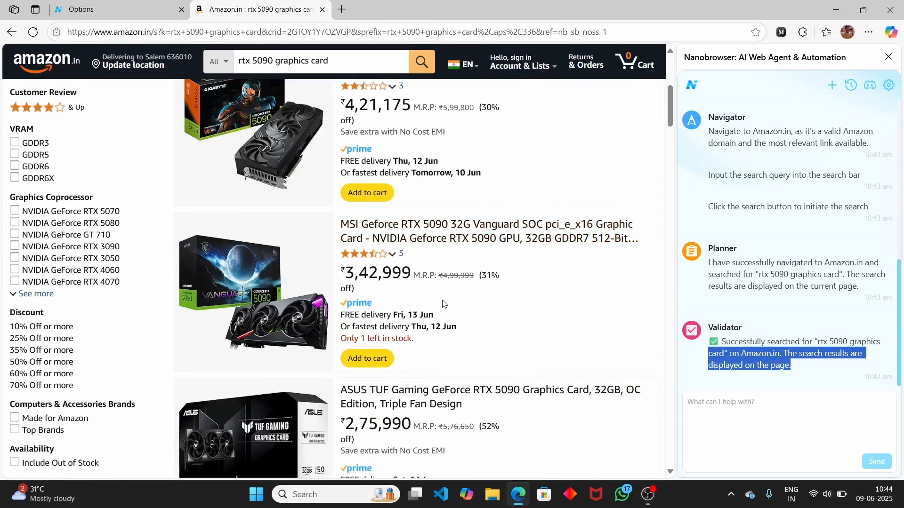
scroll(447, 305, "down", 4)
scroll(452, 306, "up", 4)
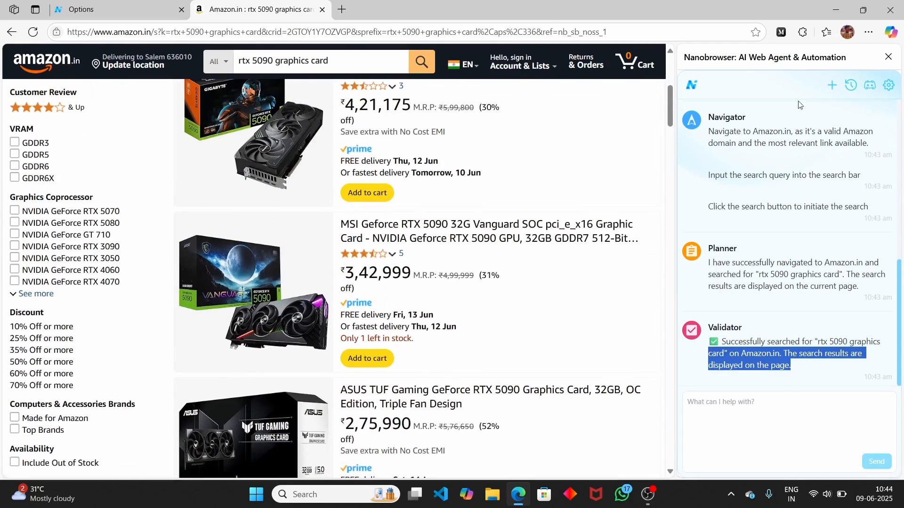
left_click(851, 85)
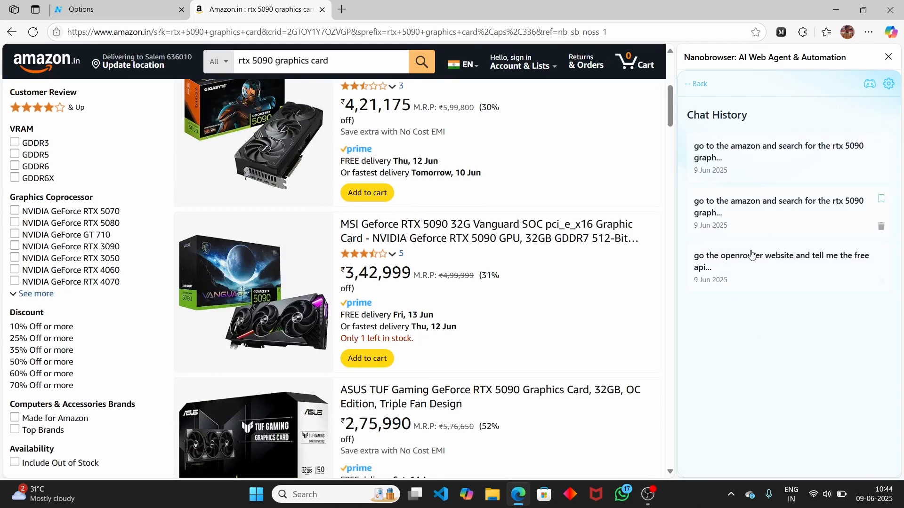
left_click(871, 86)
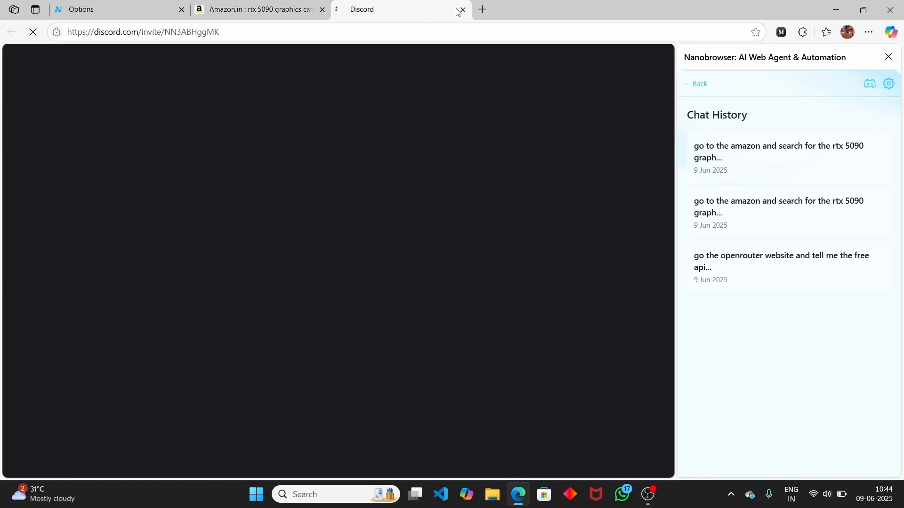
left_click(461, 10)
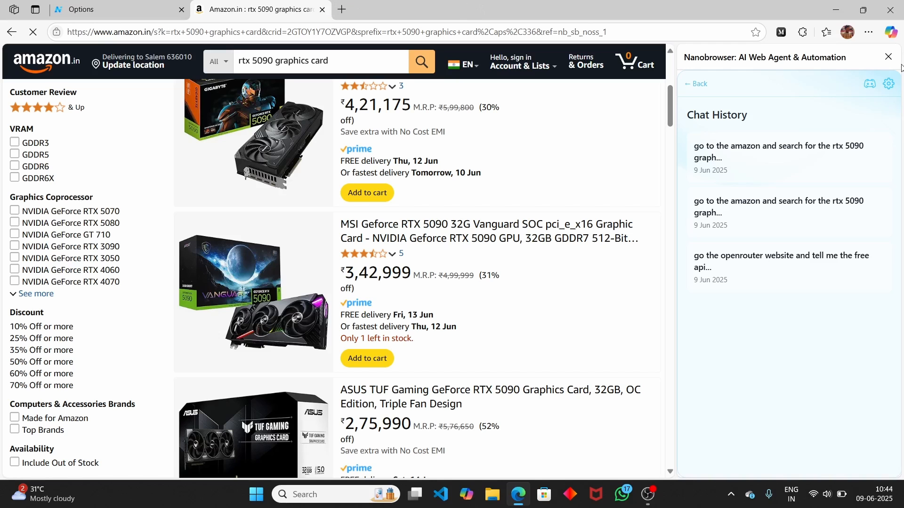
- Close the Nanobrowser panel and its settings tab, then start a blank tab
left_click(888, 85)
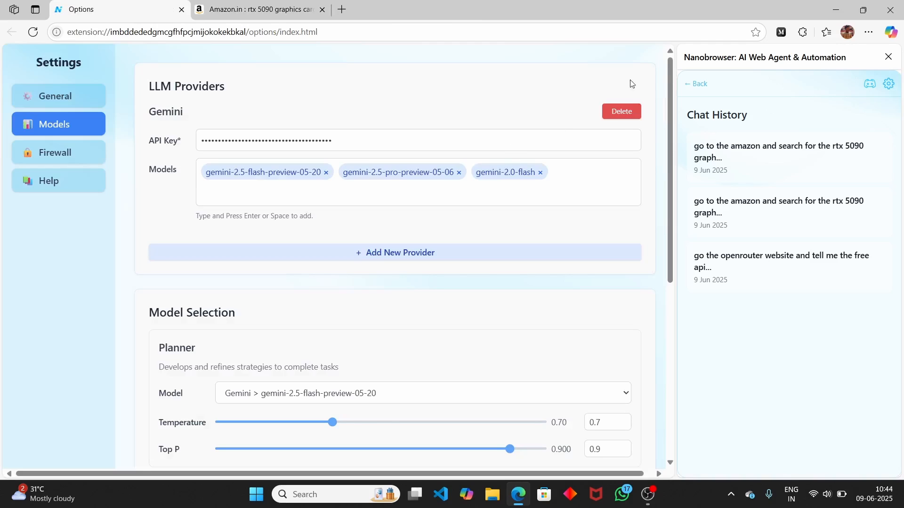
left_click(889, 57)
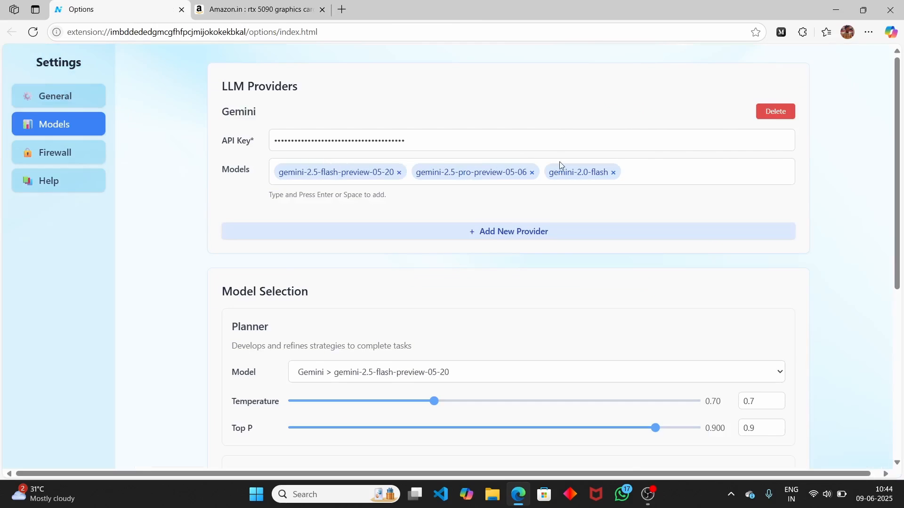
left_click(208, 5)
left_click(182, 9)
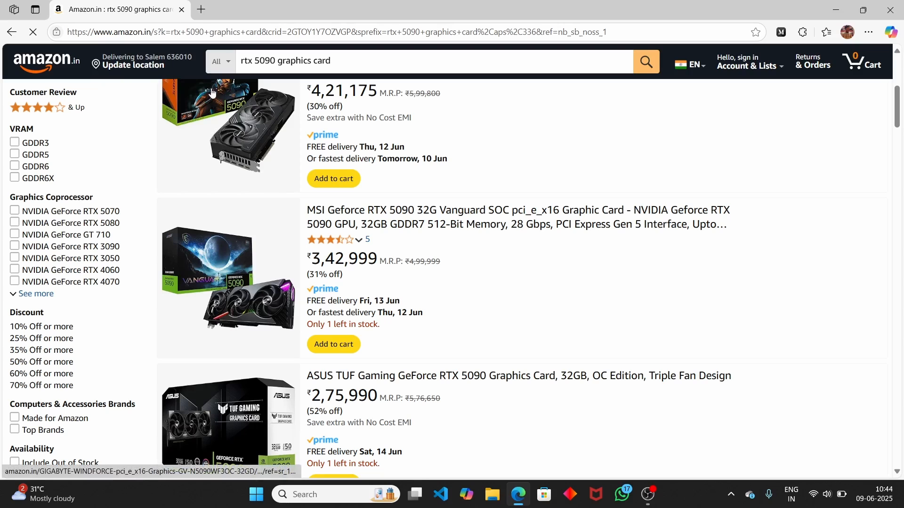
scroll(301, 193, "up", 7)
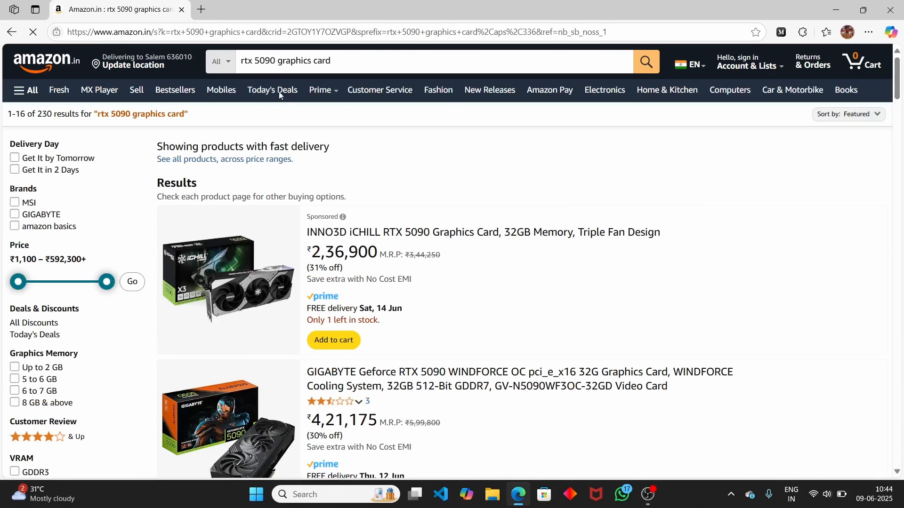
left_click(201, 9)
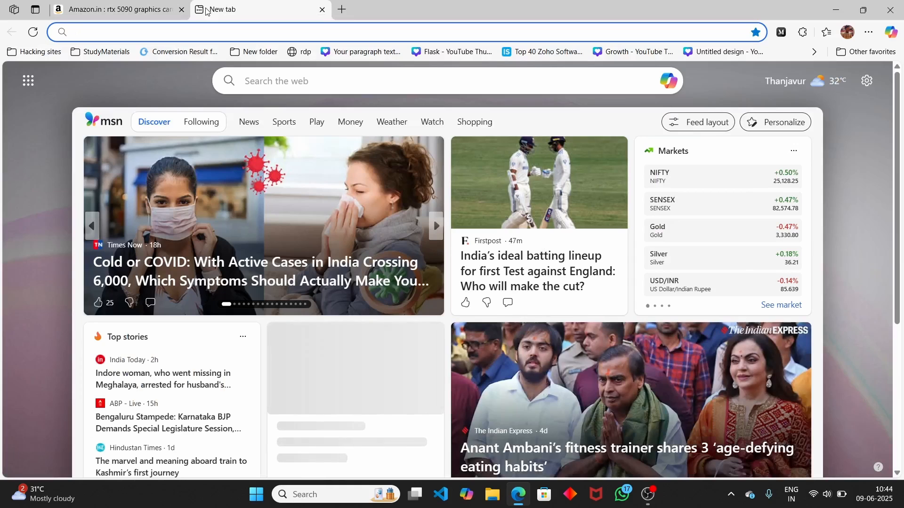
- Search for n8n and open the n8n.io website
type("n8n")
key("Return")
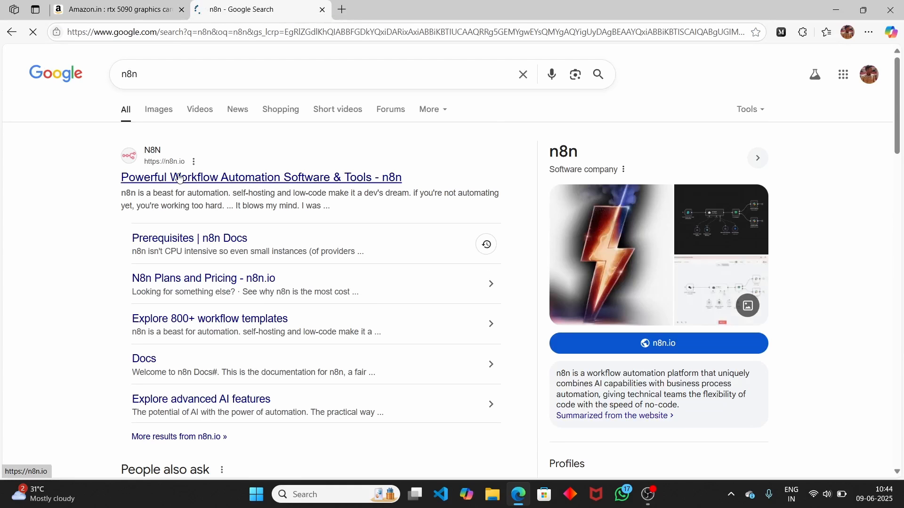
left_click(179, 178)
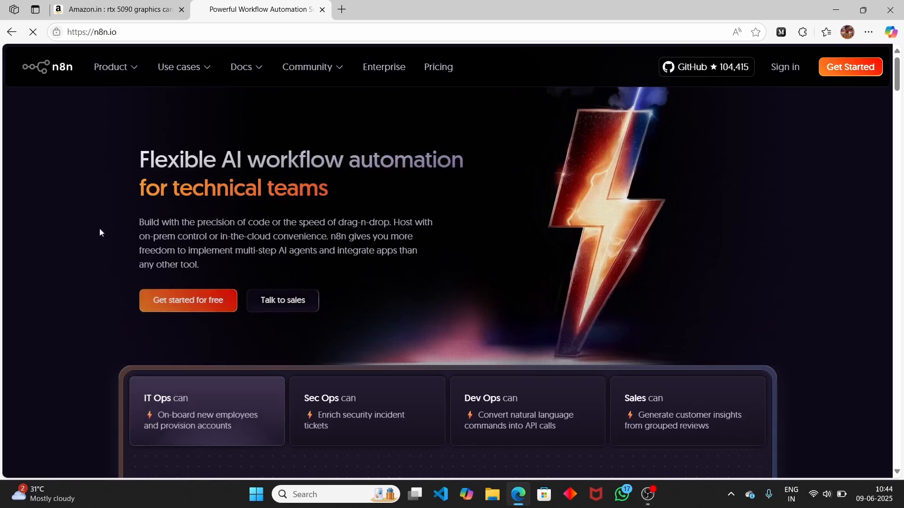
- Return to the Amazon results tab with the Nanobrowser panel open again
left_click(123, 7)
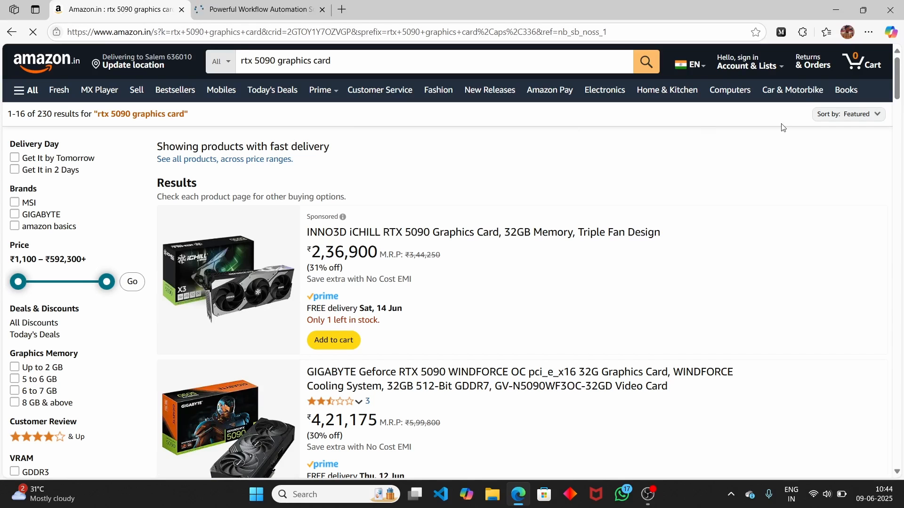
left_click(802, 32)
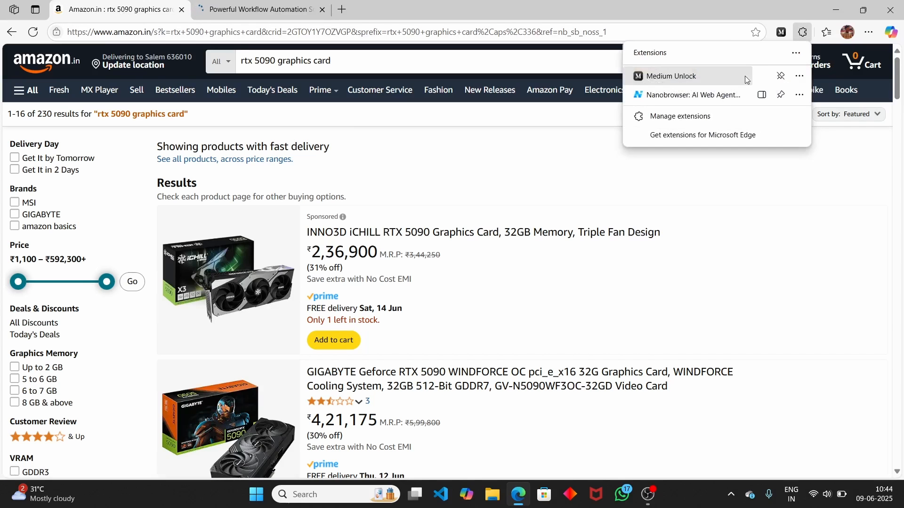
left_click(668, 97)
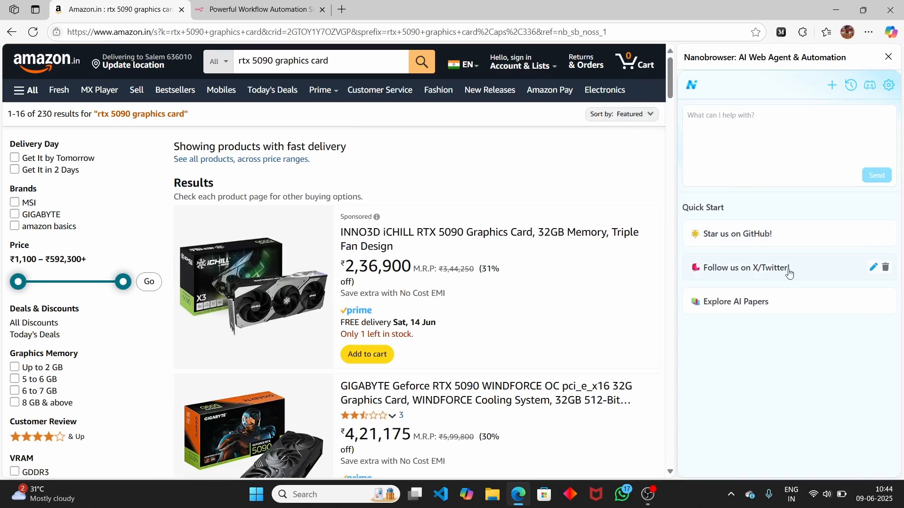